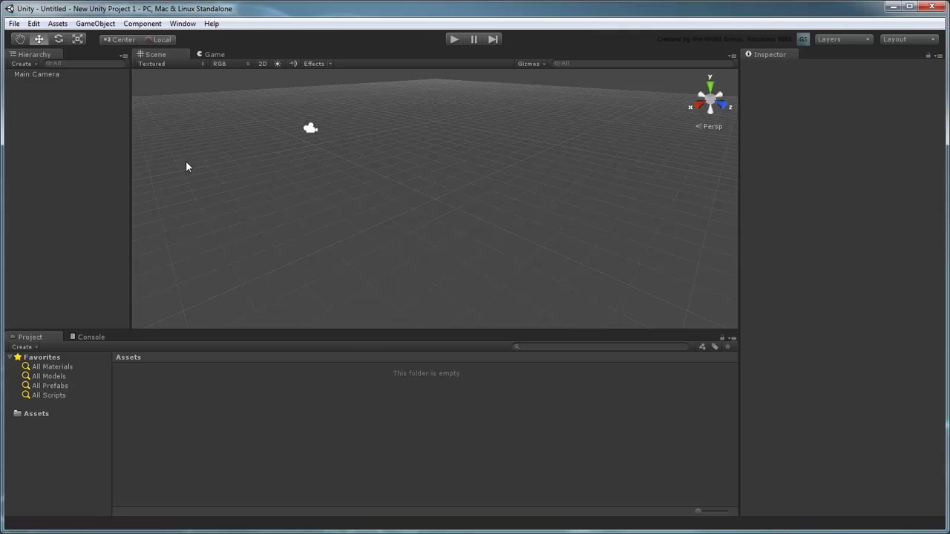
Open the Zombie_Game folder as the current Unity project
left_click(14, 23)
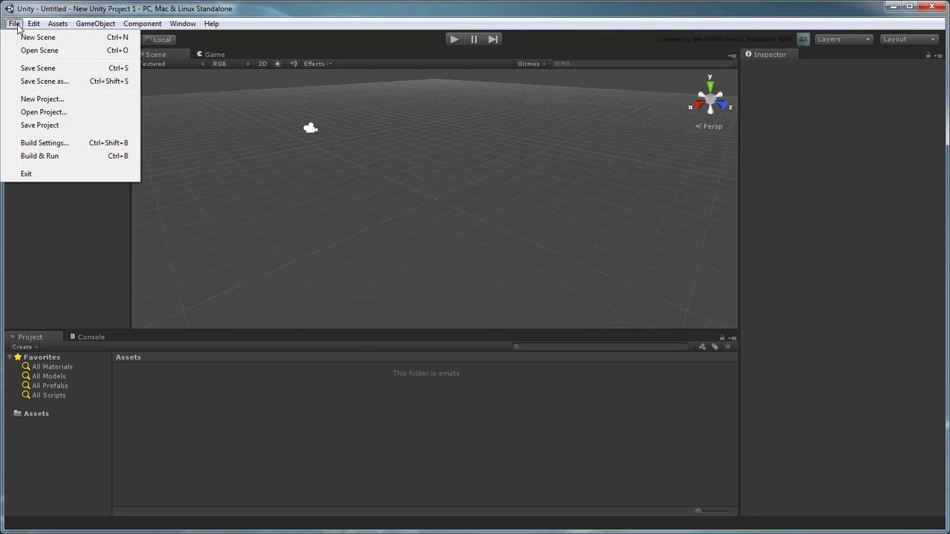
left_click(52, 112)
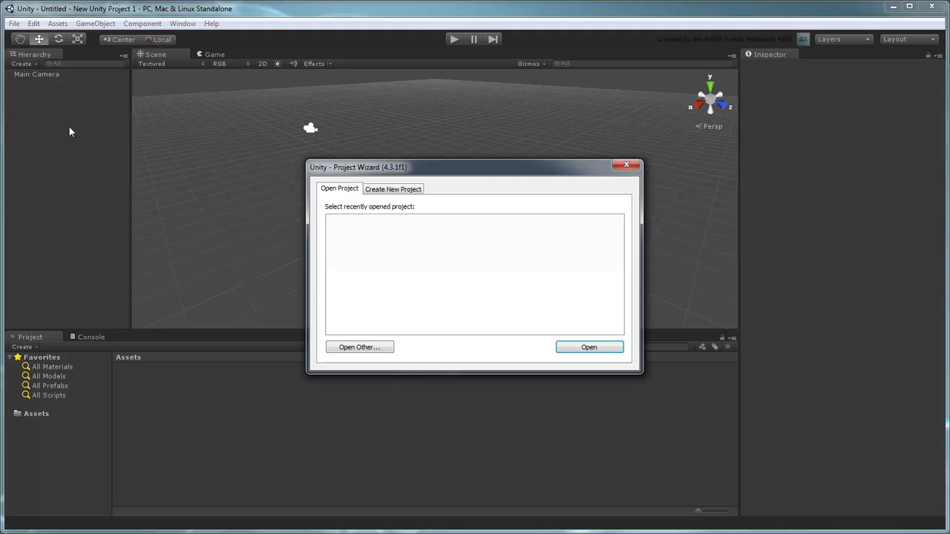
left_click(359, 347)
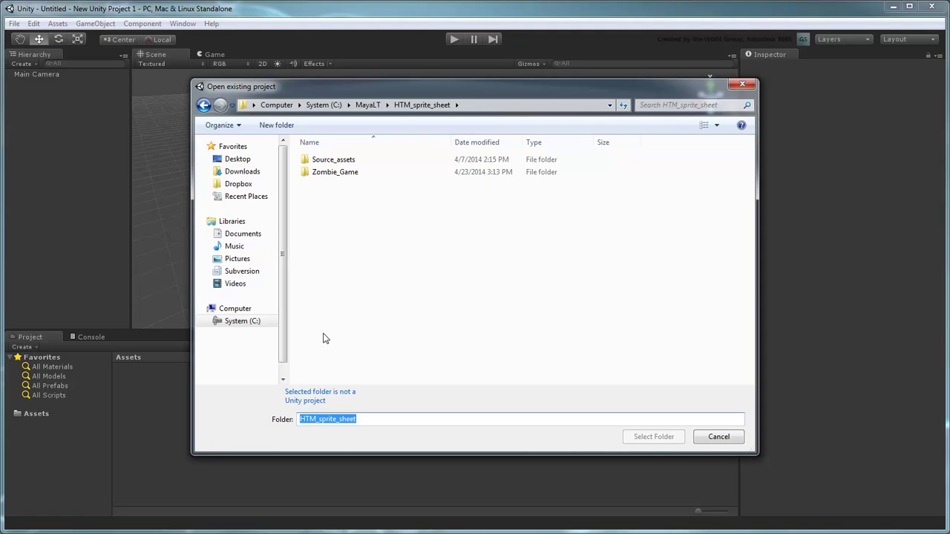
left_click(332, 175)
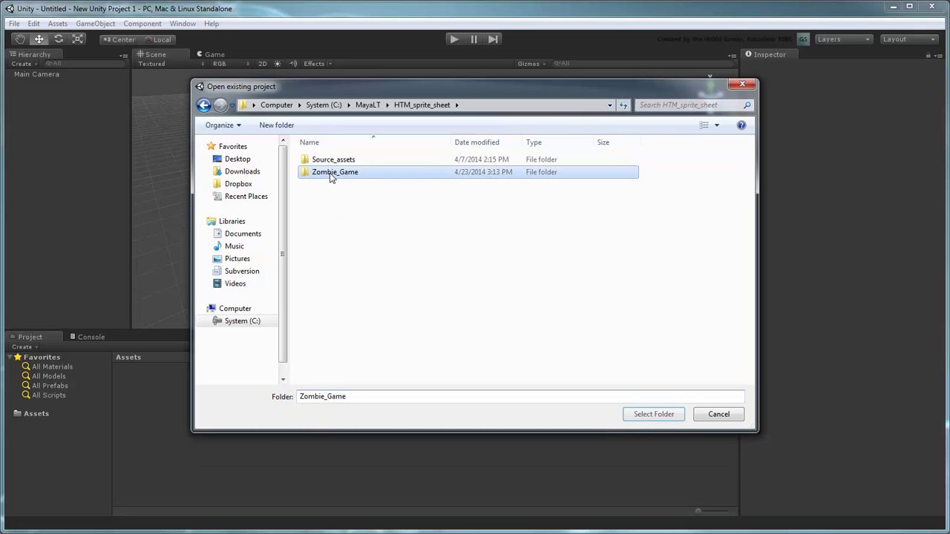
left_click(653, 414)
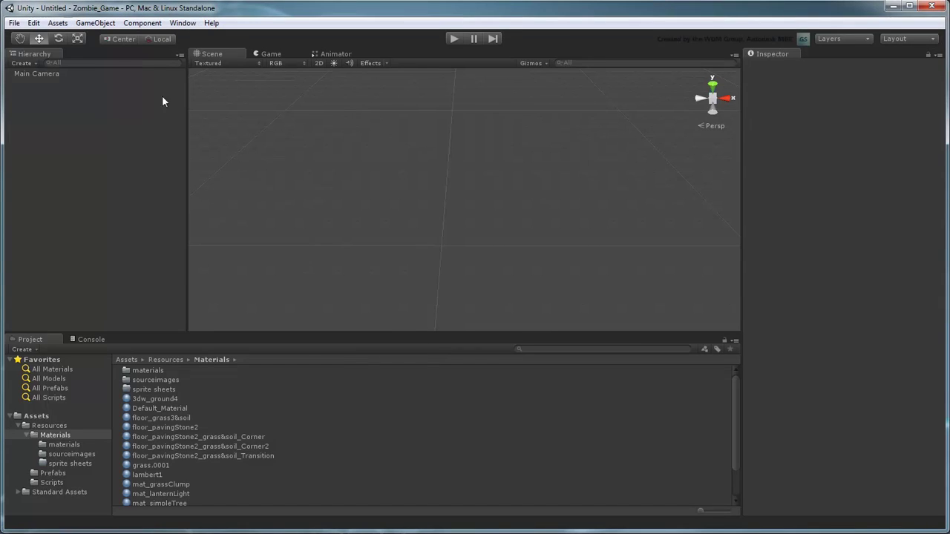
Load the zombie_game.unity scene showing the graveyard
left_click(14, 23)
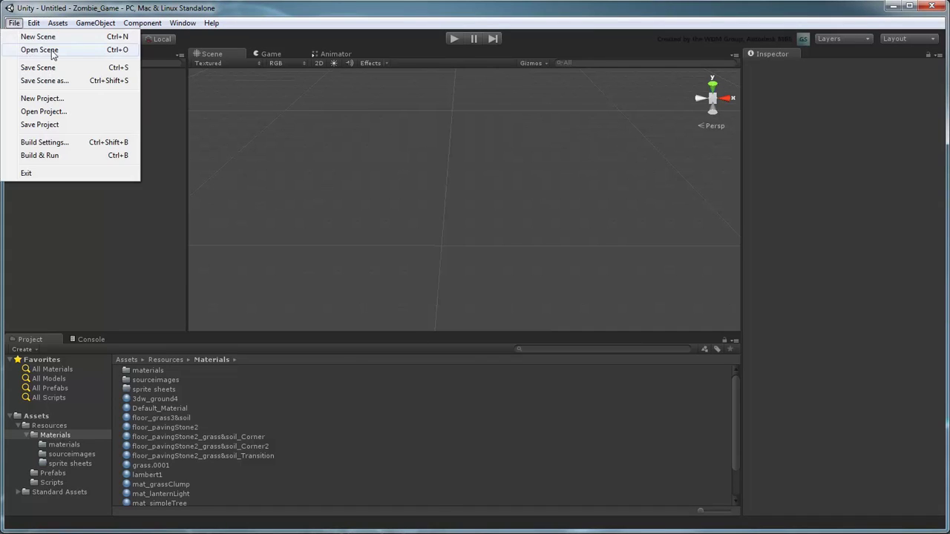
left_click(39, 49)
left_click(189, 138)
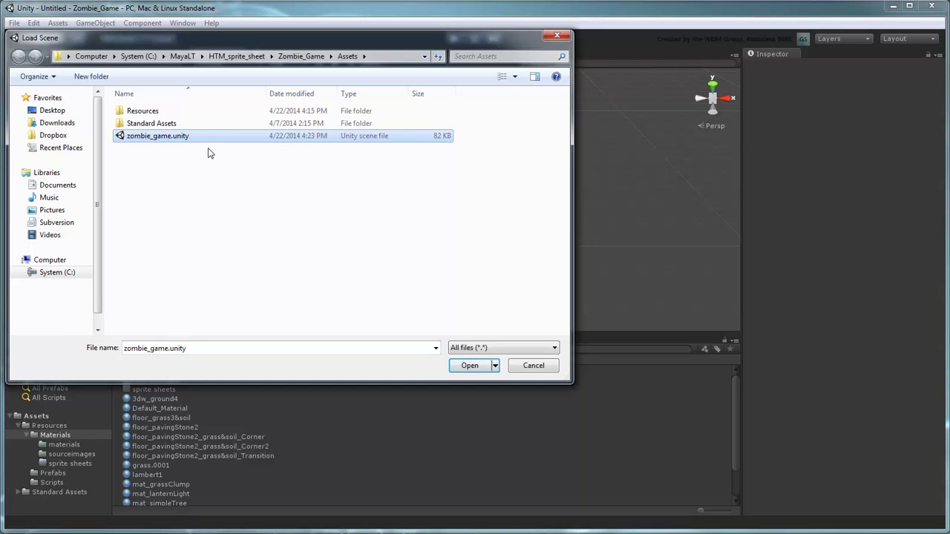
left_click(465, 365)
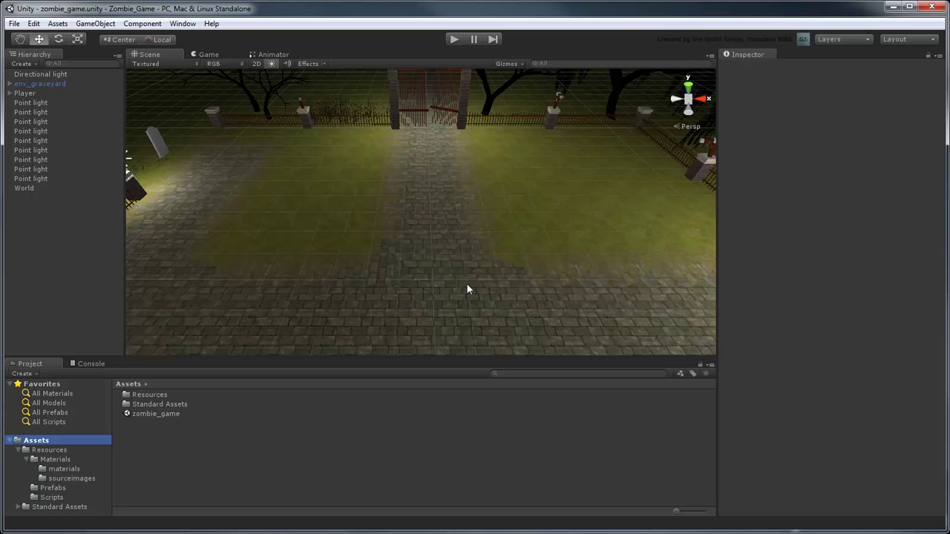
left_click(460, 39)
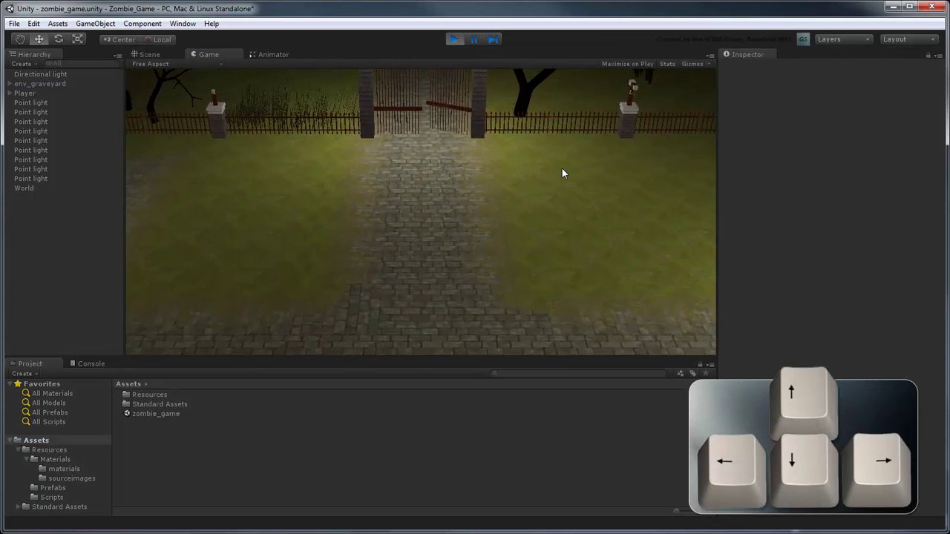
key("Right")
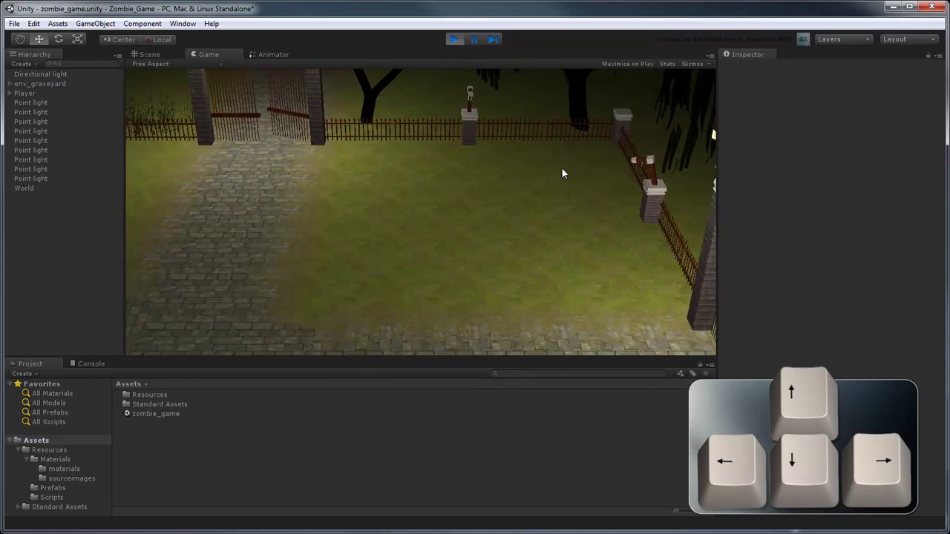
key("Up")
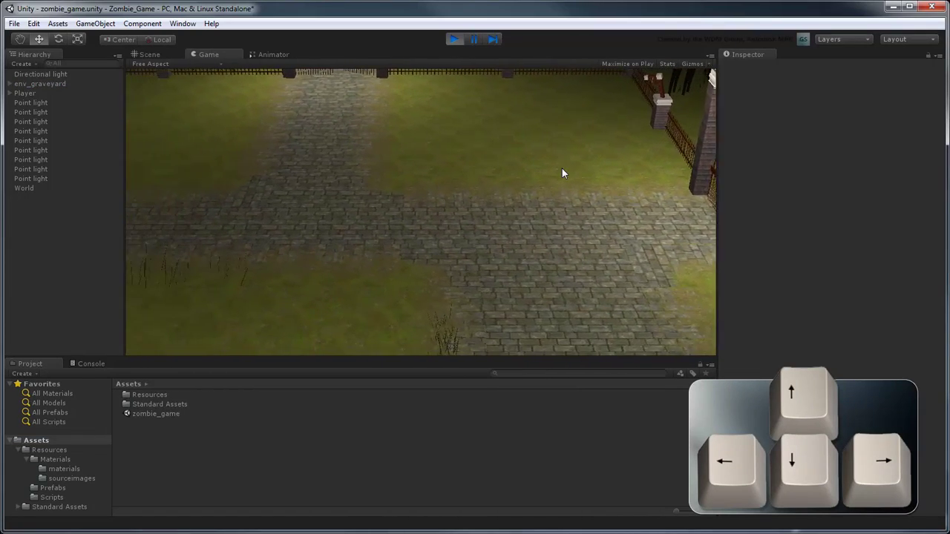
key("Left")
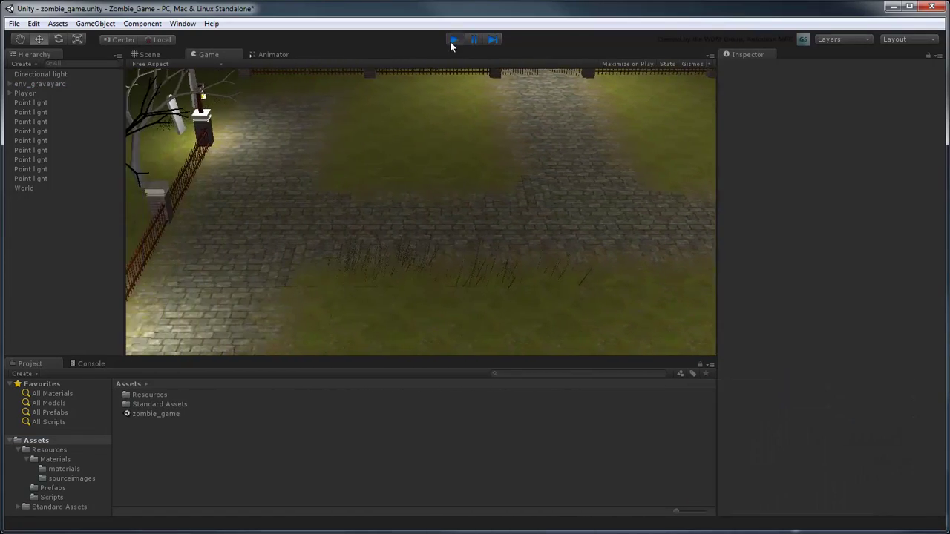
left_click(453, 40)
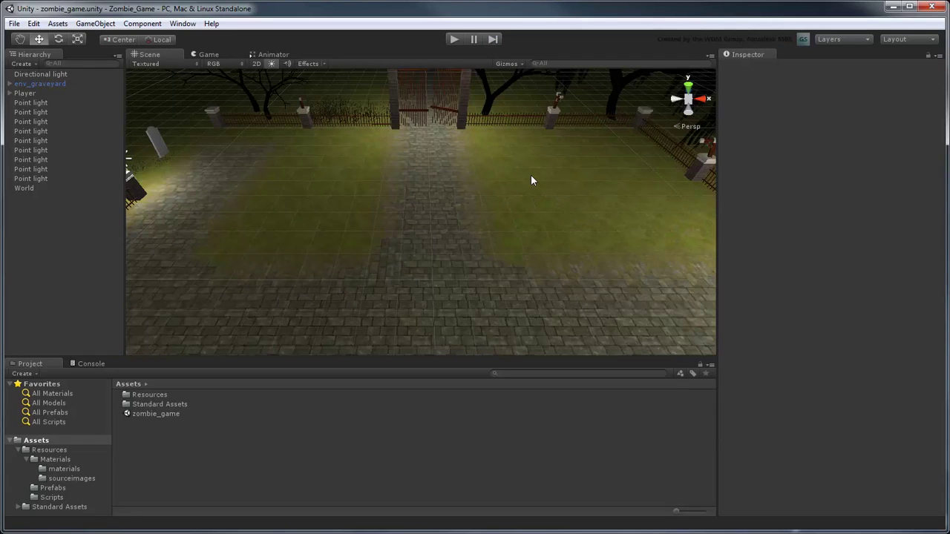
Create a folder named spritesheets inside Materials and open it
left_click(67, 461)
right_click(65, 460)
mouse_move(95, 467)
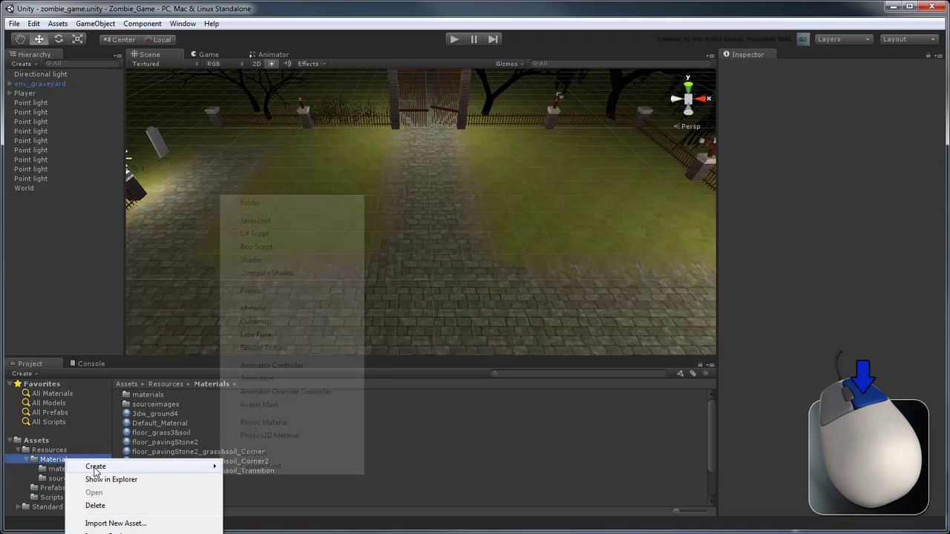
left_click(255, 204)
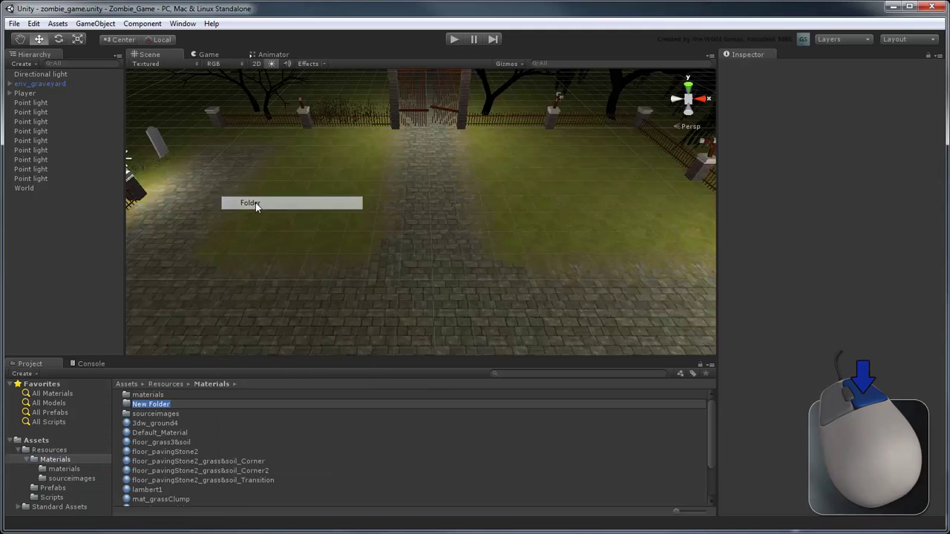
type("spri")
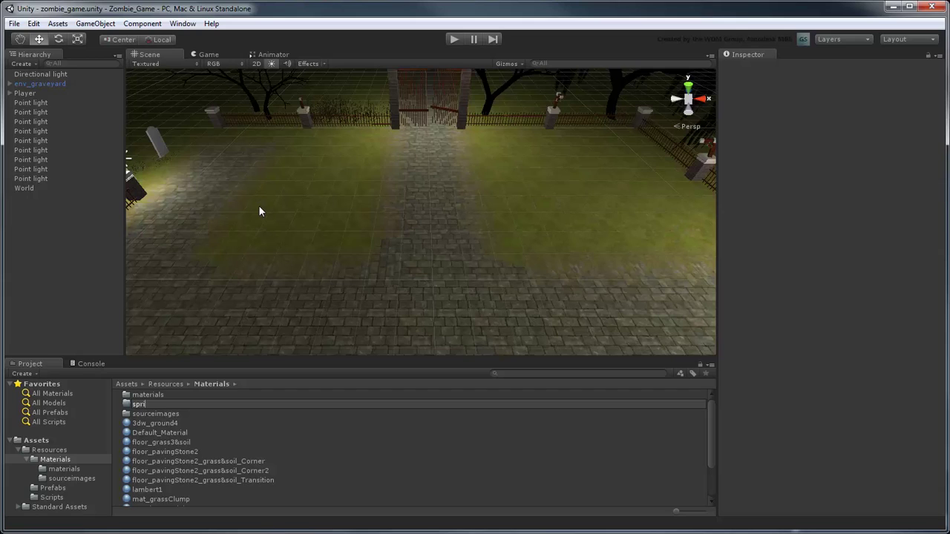
type("tesheets")
key("Return")
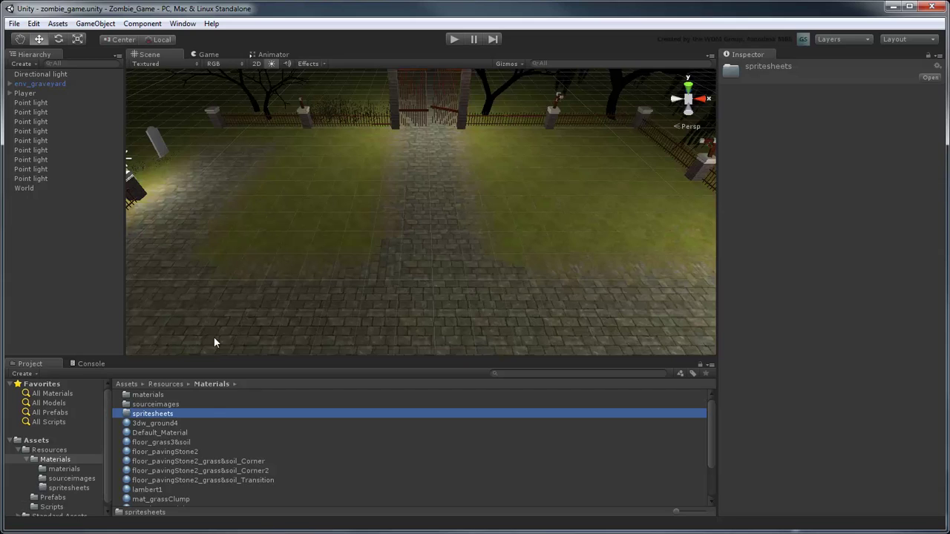
double_click(205, 413)
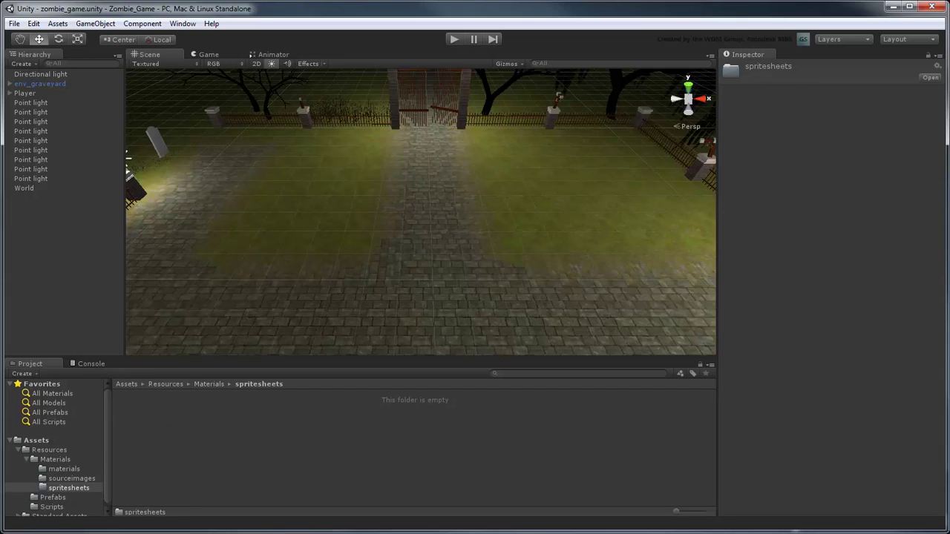
key("alt+Tab")
Import stan_animation_sprites.png from Source_assets/images into Unity's spritesheets folder
double_click(301, 138)
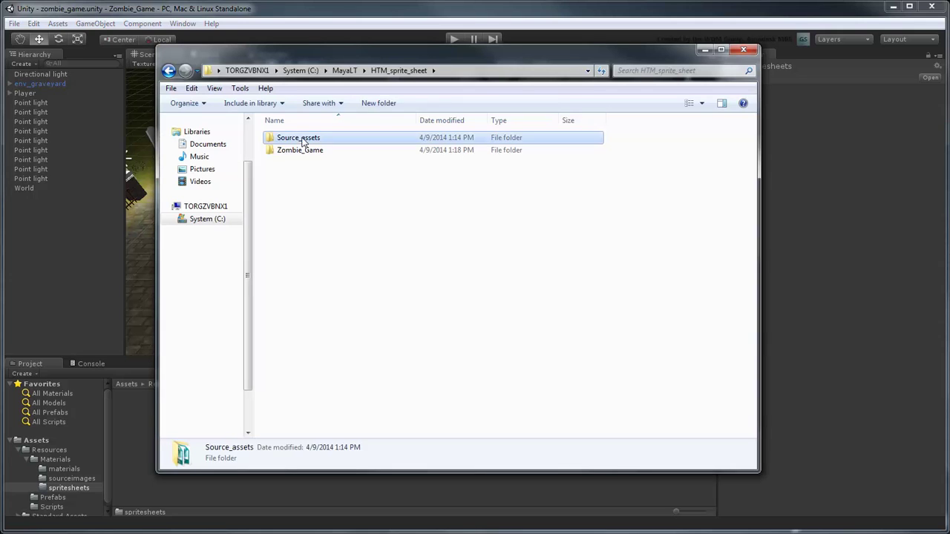
double_click(311, 163)
double_click(335, 139)
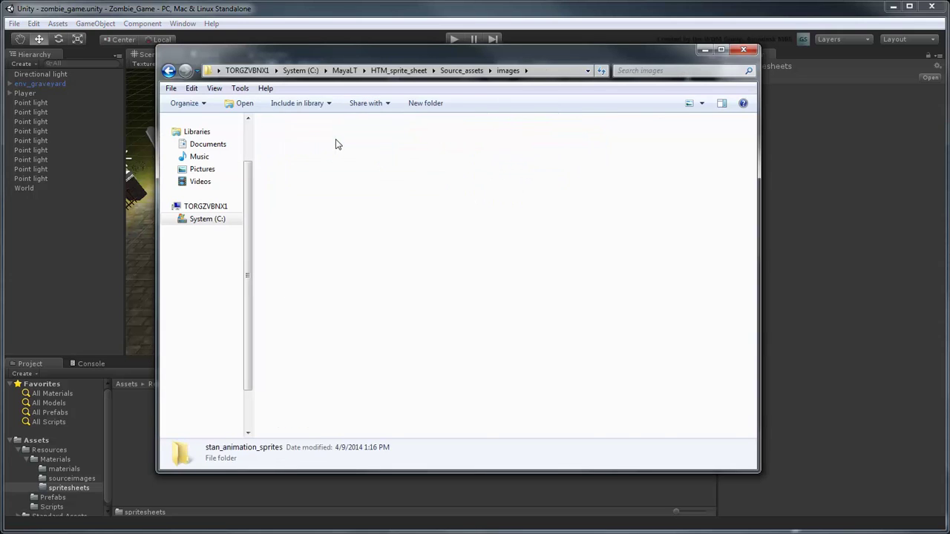
left_click_drag(295, 148, 131, 440)
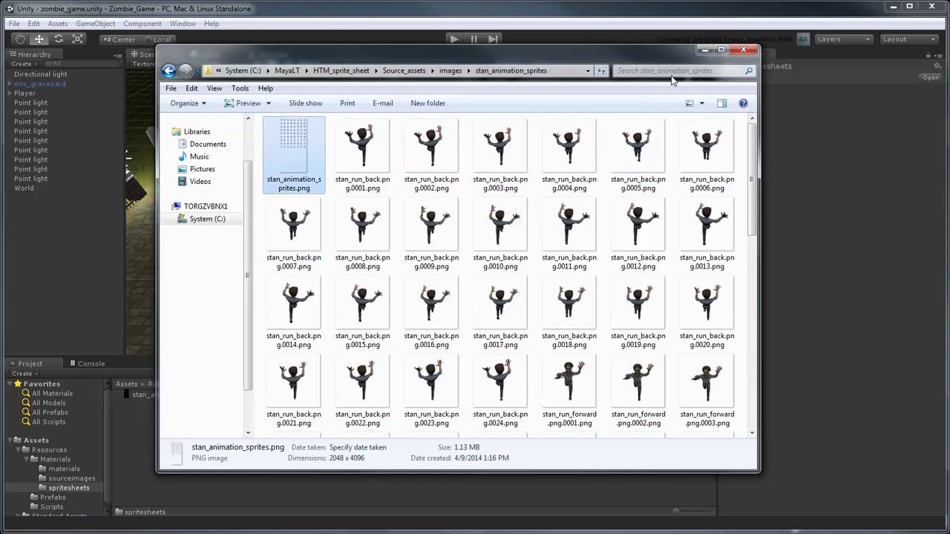
left_click(703, 50)
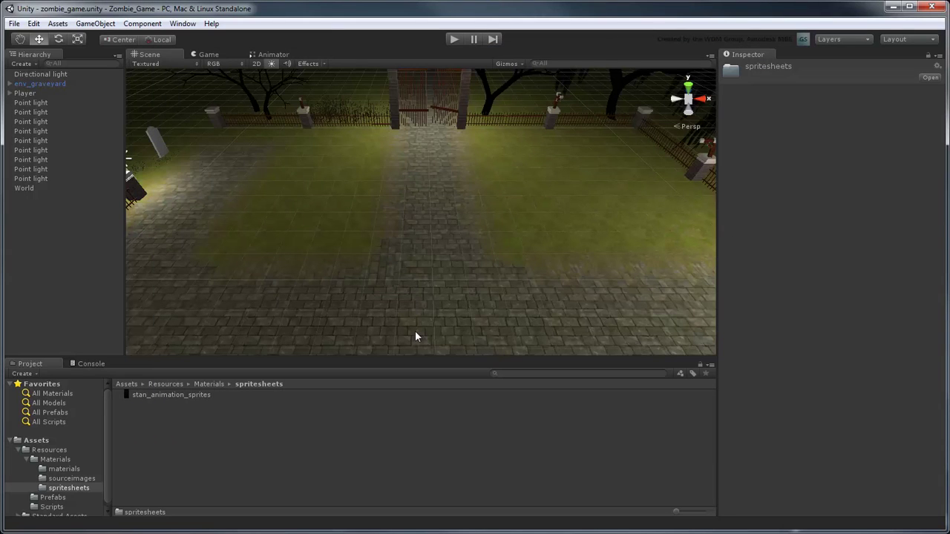
Set stan_animation_sprites to Texture Type Sprite, Sprite Mode Multiple, Max Size 4096
left_click(200, 394)
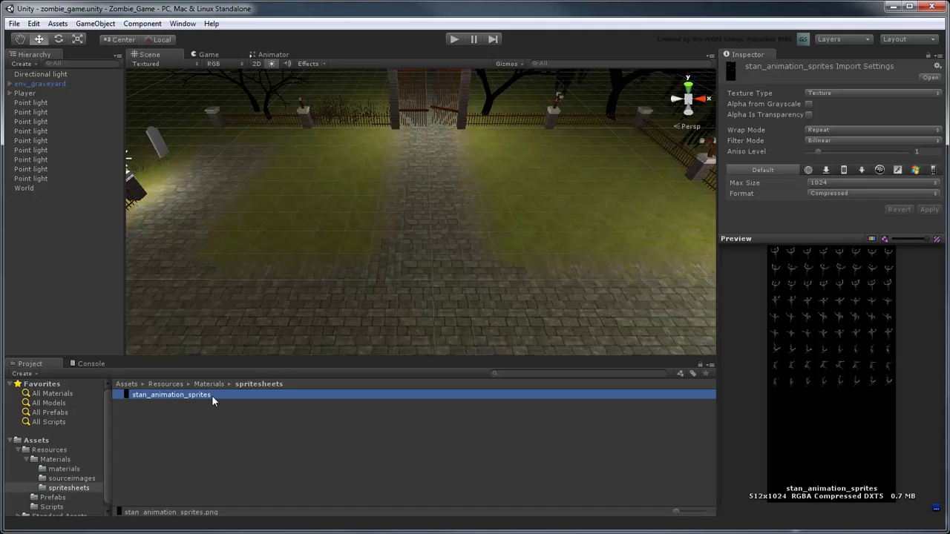
left_click(832, 184)
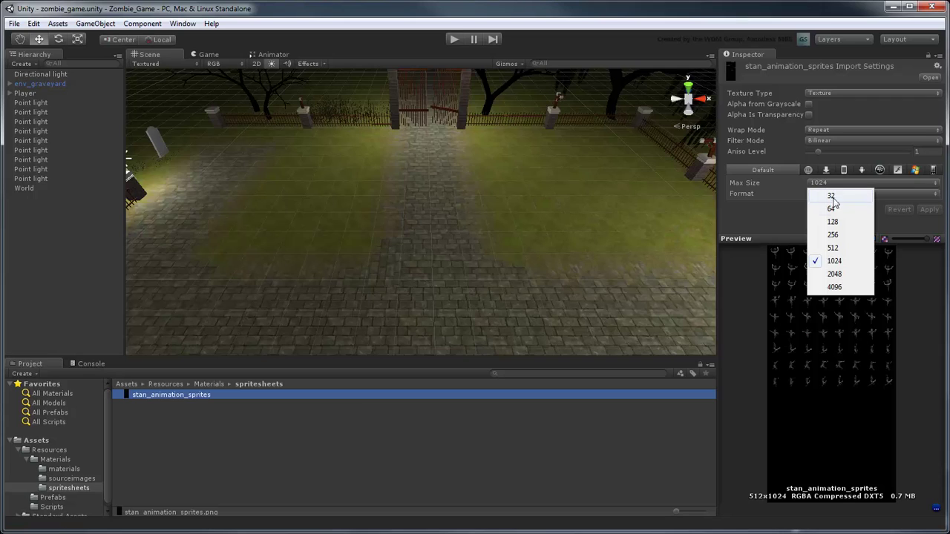
left_click(834, 287)
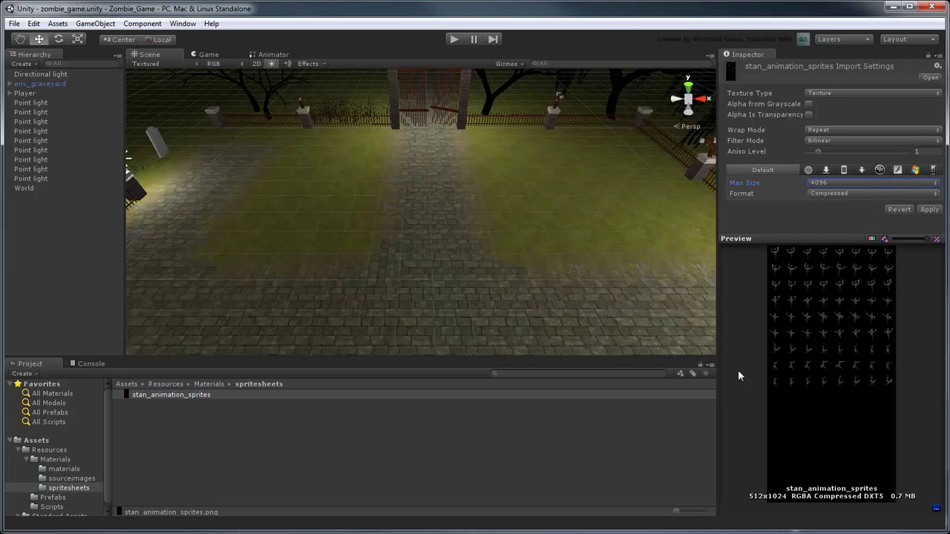
left_click(837, 94)
left_click(853, 146)
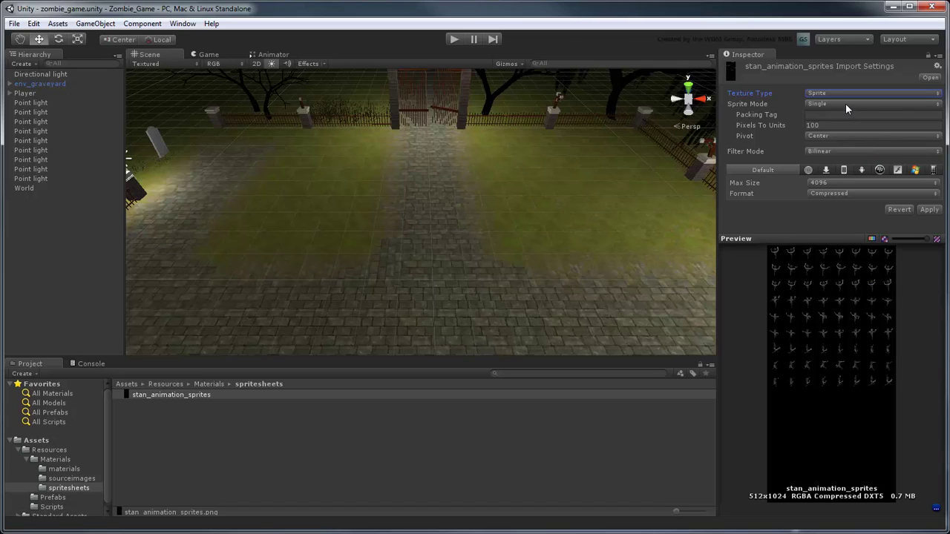
left_click(845, 103)
left_click(839, 130)
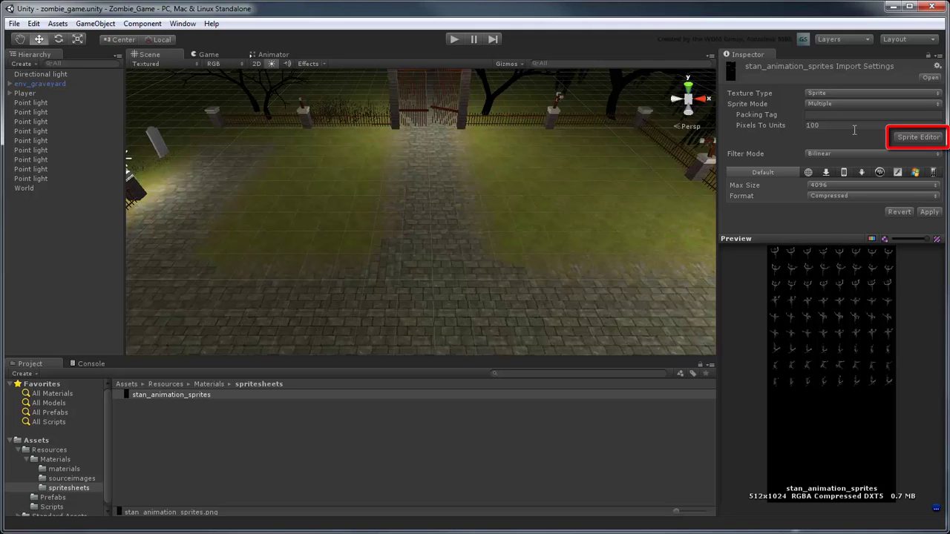
Inspect the sheet in the Sprite Editor, trial-outlining the first frame and then deselecting it
left_click(906, 137)
scroll(520, 191, "up", 5)
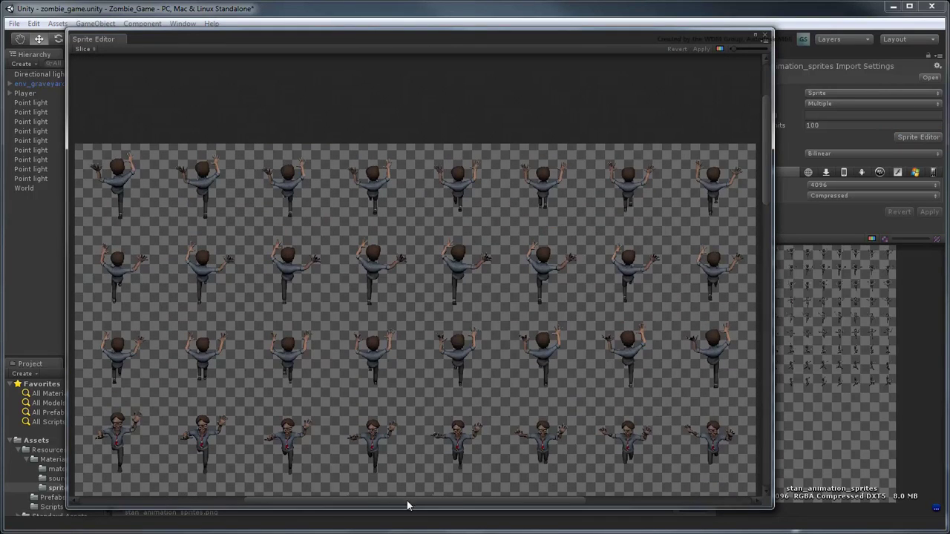
left_click_drag(406, 506, 349, 507)
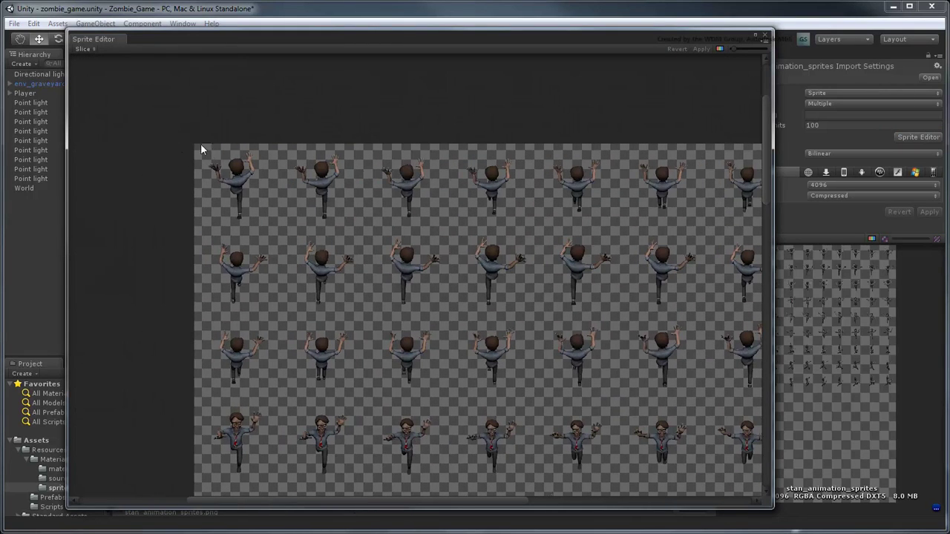
left_click_drag(194, 144, 281, 232)
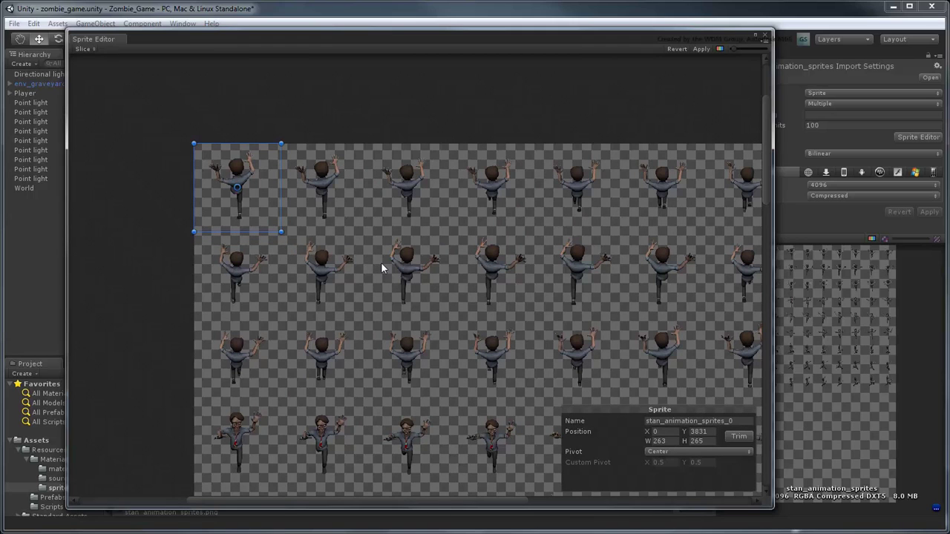
left_click(332, 95)
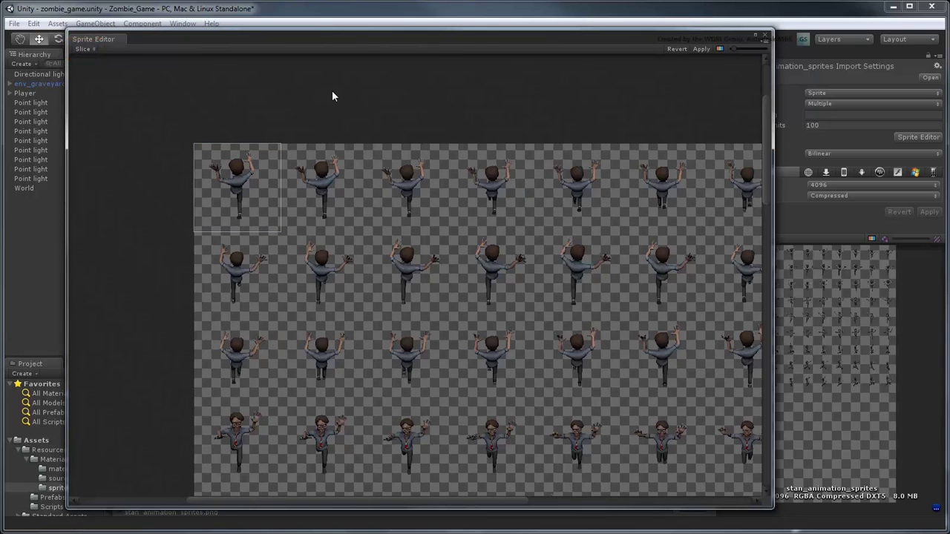
Slice the sheet into a 256×256 grid and apply the slicing
left_click(83, 49)
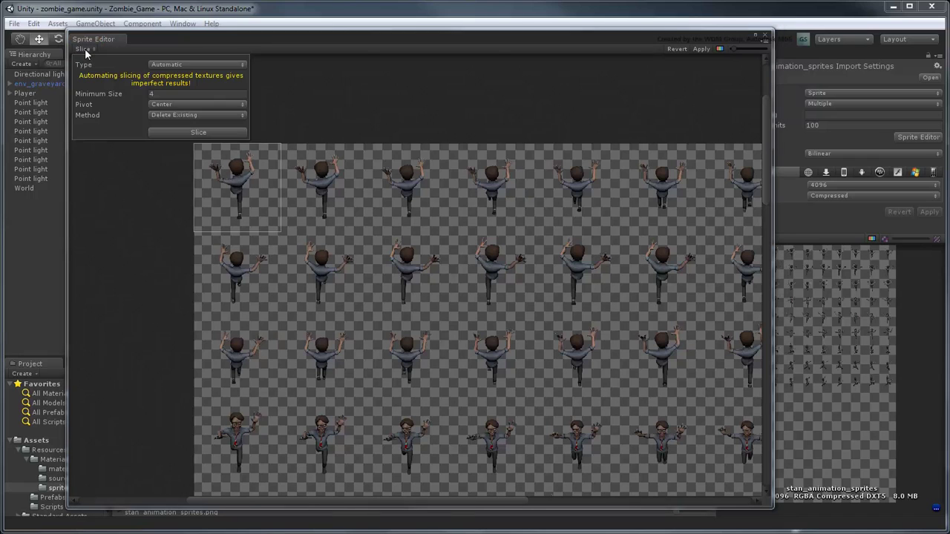
left_click(173, 64)
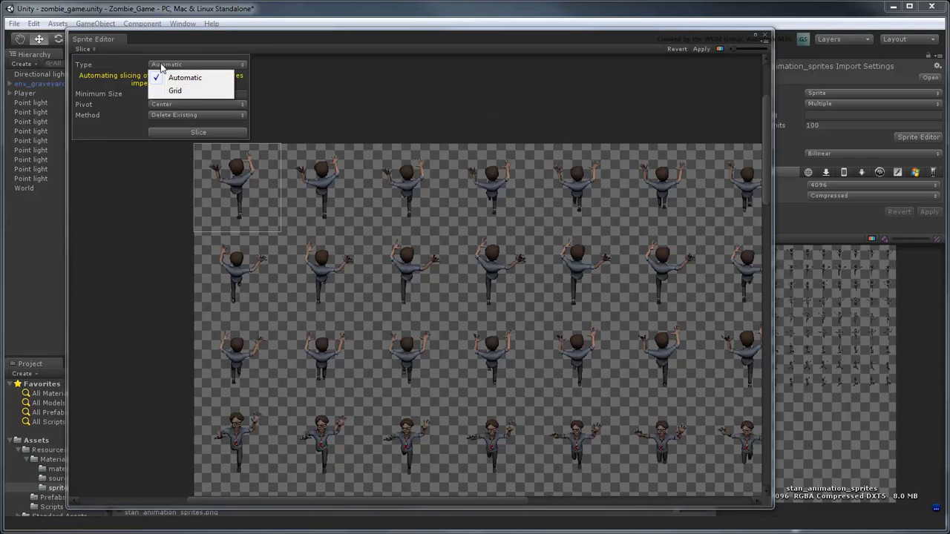
left_click(182, 89)
left_click(170, 77)
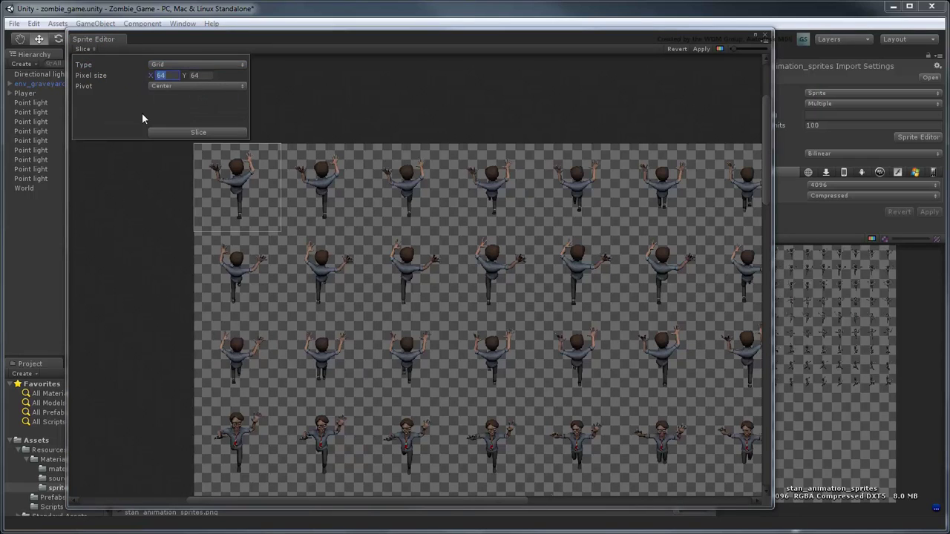
type("256")
key("Tab")
type("256")
left_click(180, 134)
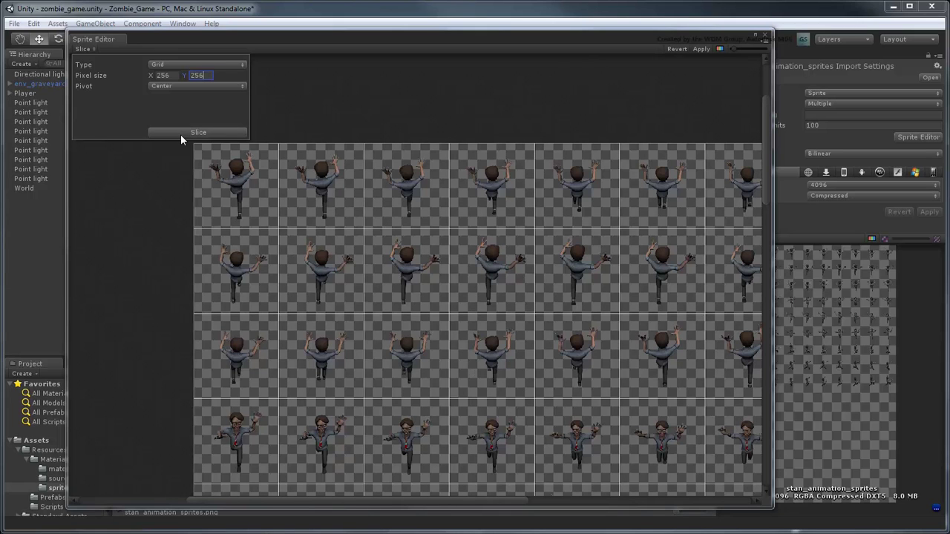
scroll(476, 144, "down", 3)
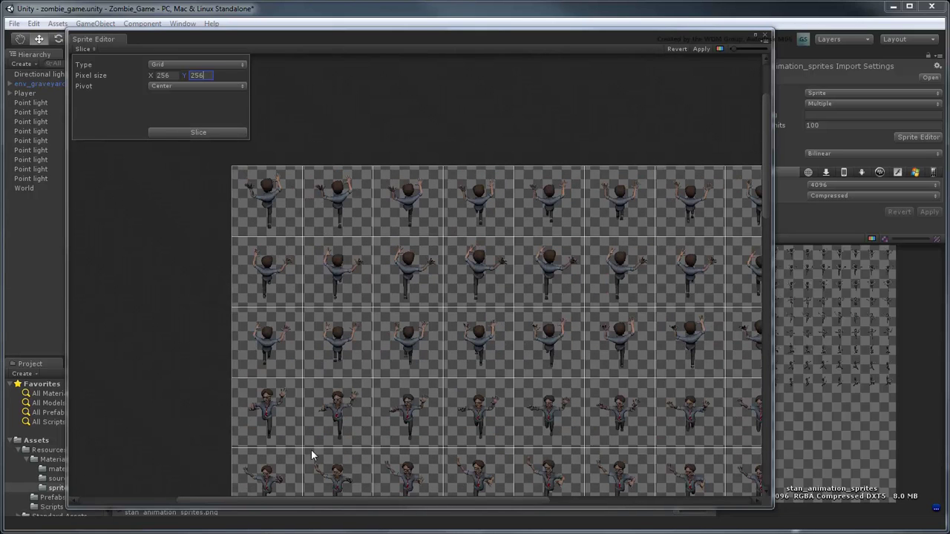
left_click_drag(258, 501, 314, 501)
left_click_drag(765, 175, 753, 201)
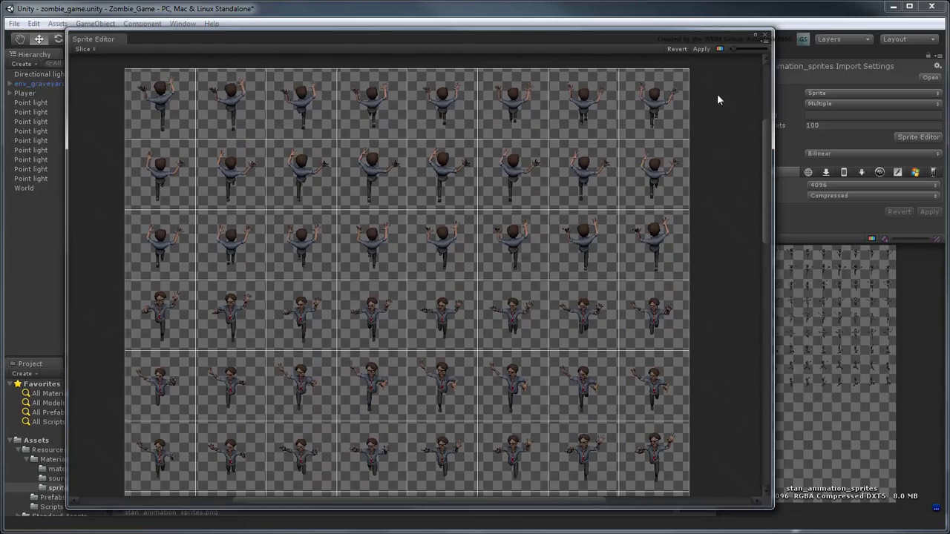
left_click(701, 49)
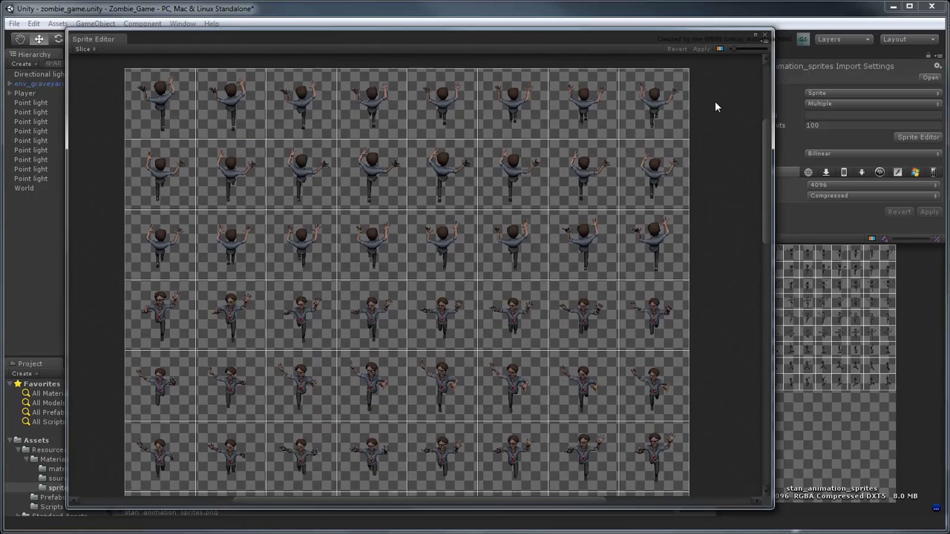
left_click(765, 35)
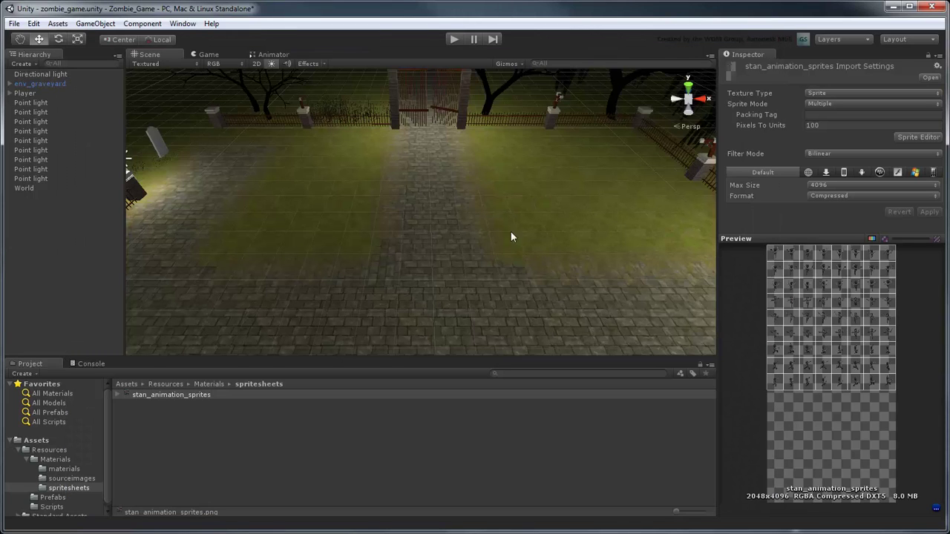
Select the first 24 sprite frames, stan_animation_sprites_0 through _23
left_click(117, 393)
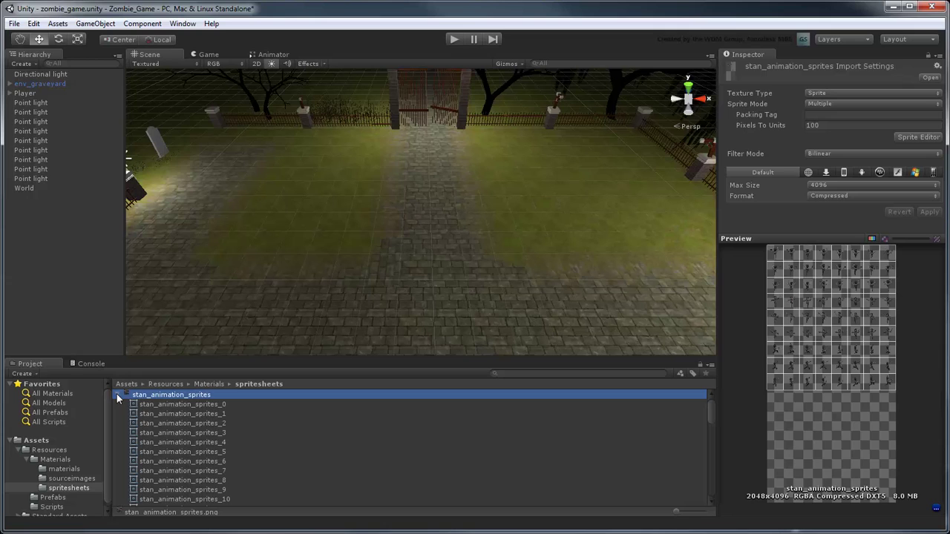
left_click(179, 404)
key("Down")
key("Down")
key("Down")
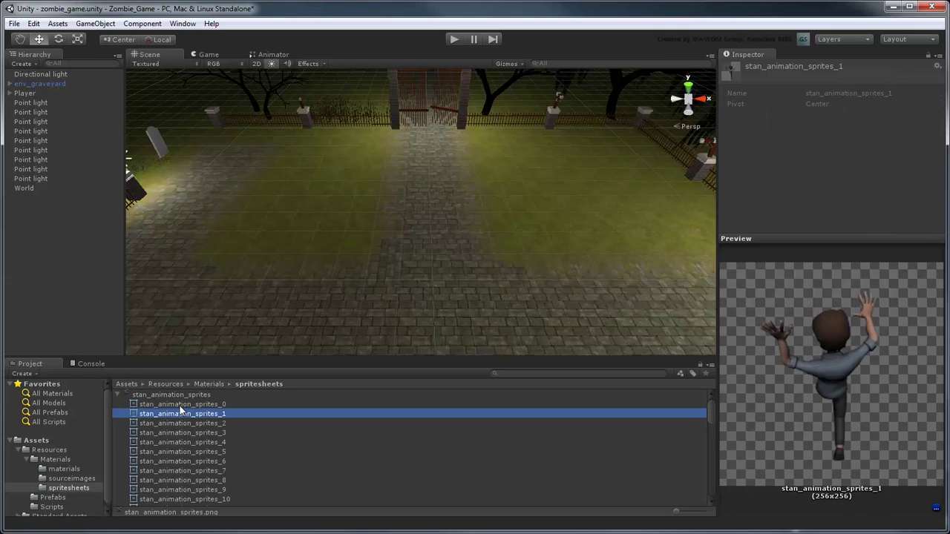
key("Down")
key("Down")
key("Down")
key("Down")
key("Down")
key("Down")
key("Down")
key("Down")
key("Down")
key("Down")
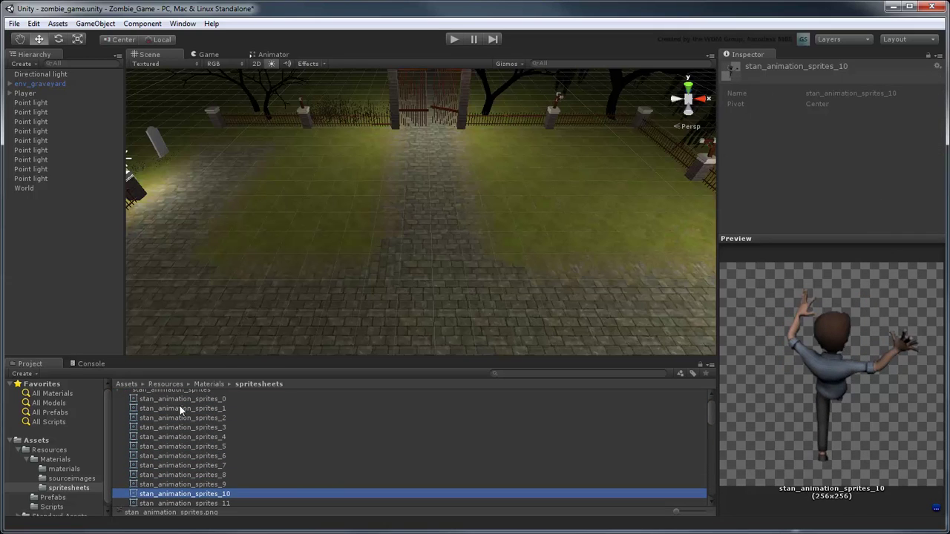
key("Down")
key("Down")
key("Down")
key("Down")
key("Down")
key("Down")
key("Down")
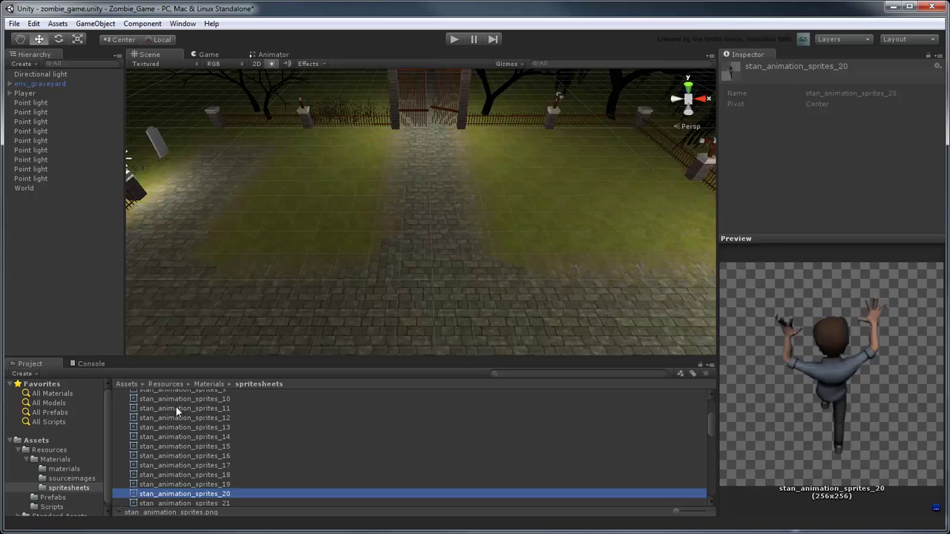
scroll(710, 505, "down", 2)
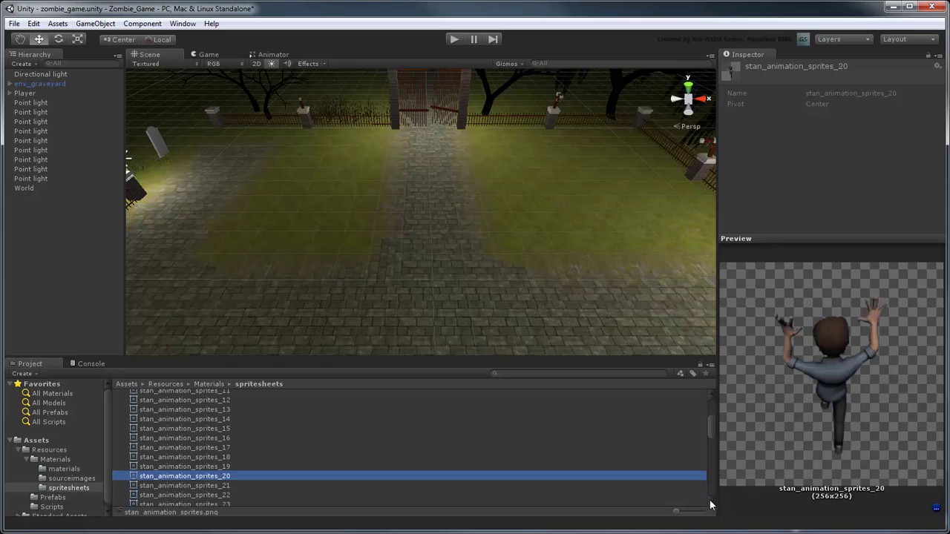
left_click(220, 500)
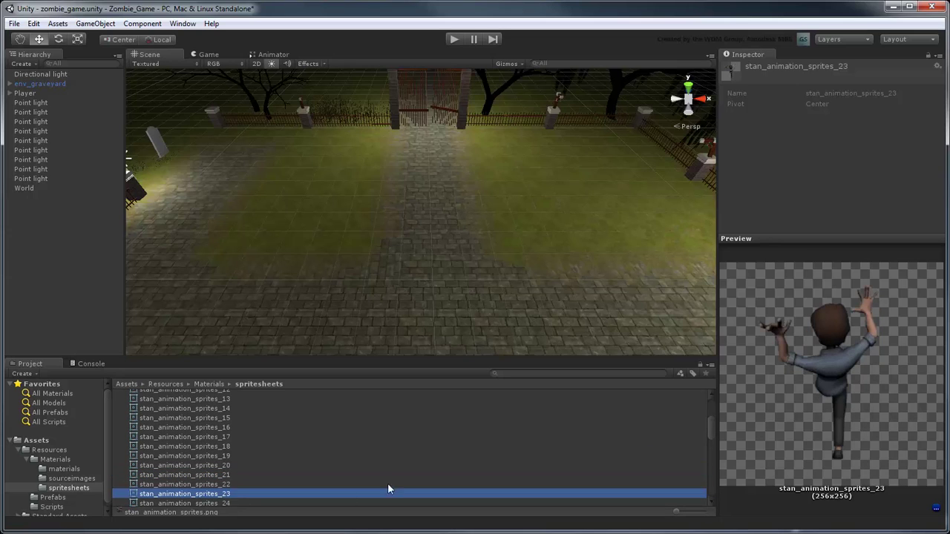
scroll(710, 426, "up", 5)
key("ctrl+a")
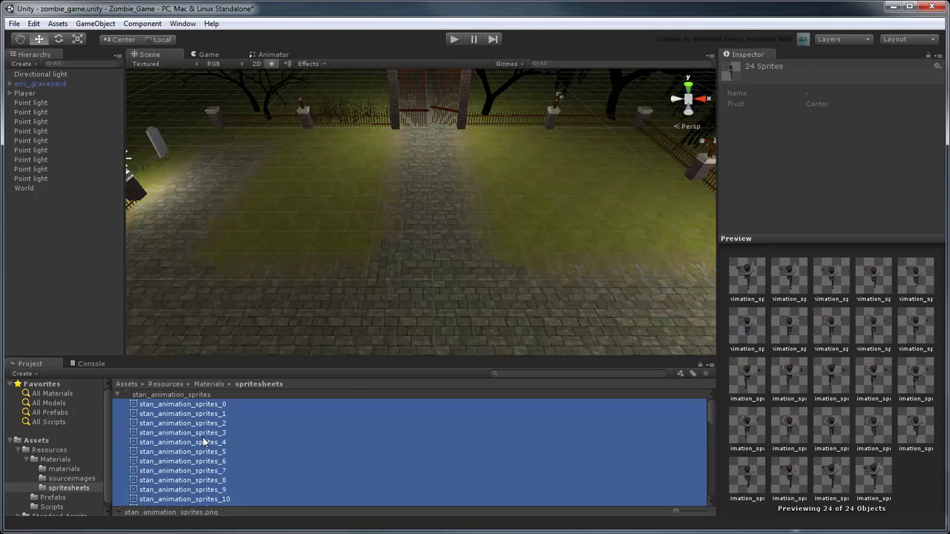
Drag the 24 frames into the Hierarchy, saving the clip as stan_run_back in a new Animations folder
left_click_drag(205, 442, 53, 285)
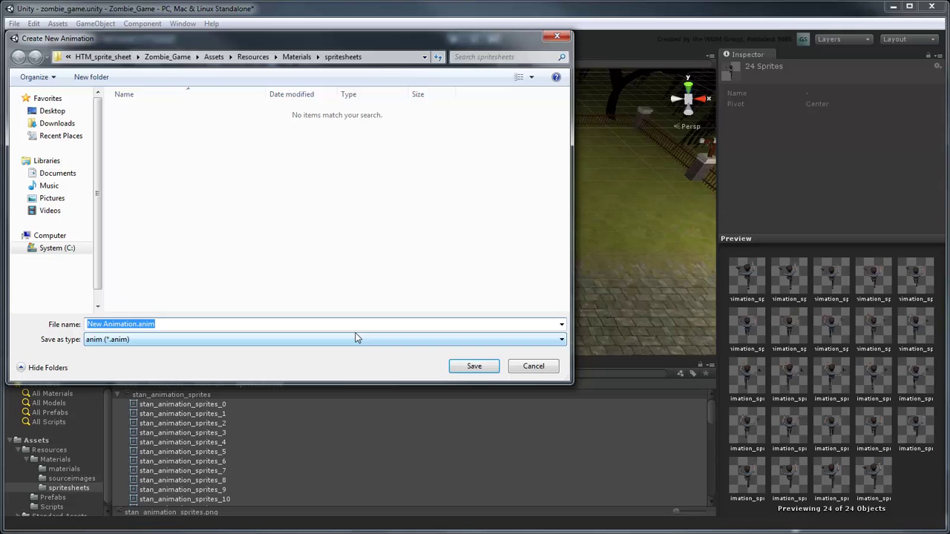
left_click(255, 57)
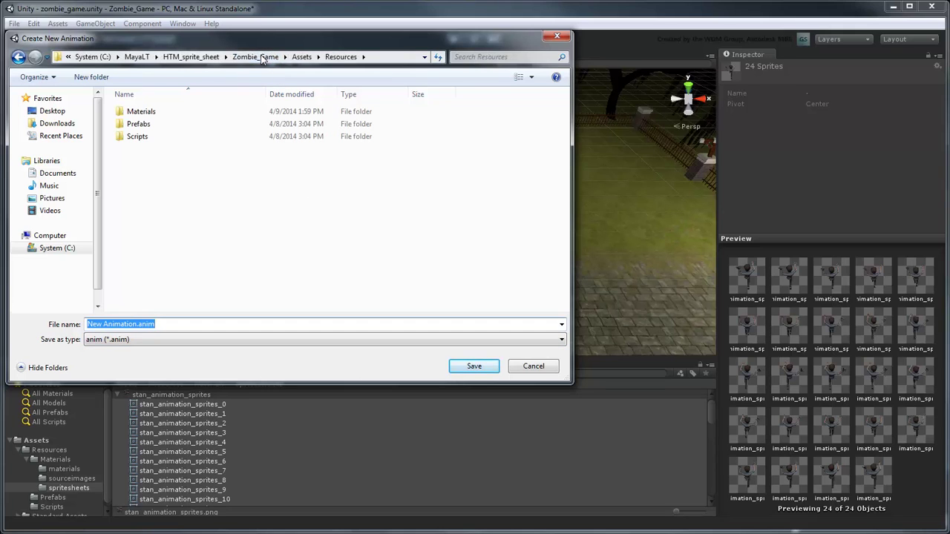
left_click(92, 77)
type("Animations")
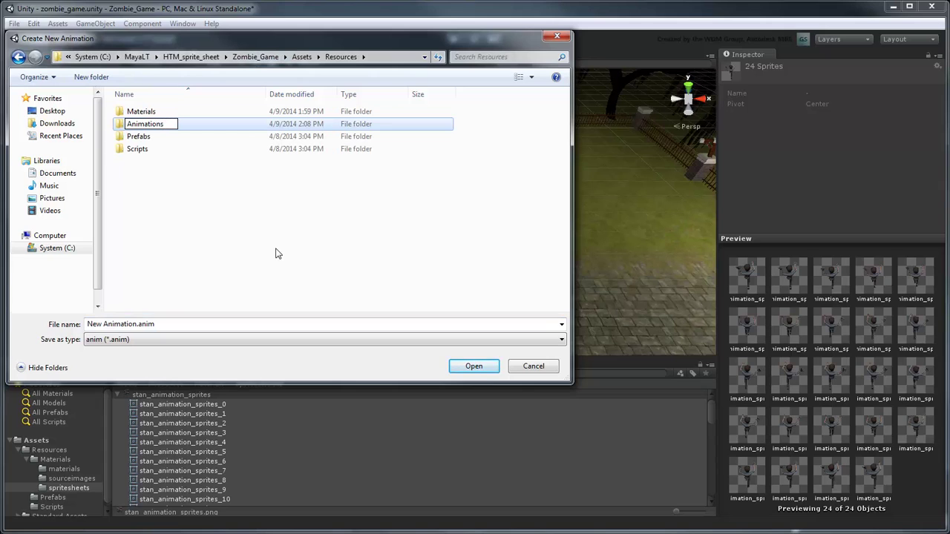
key("Return")
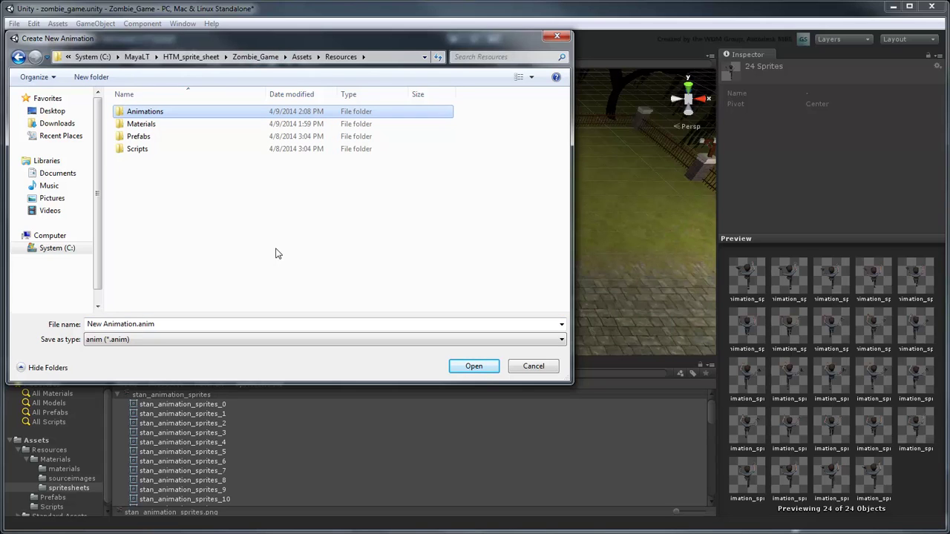
double_click(173, 115)
left_click_drag(128, 321, 59, 324)
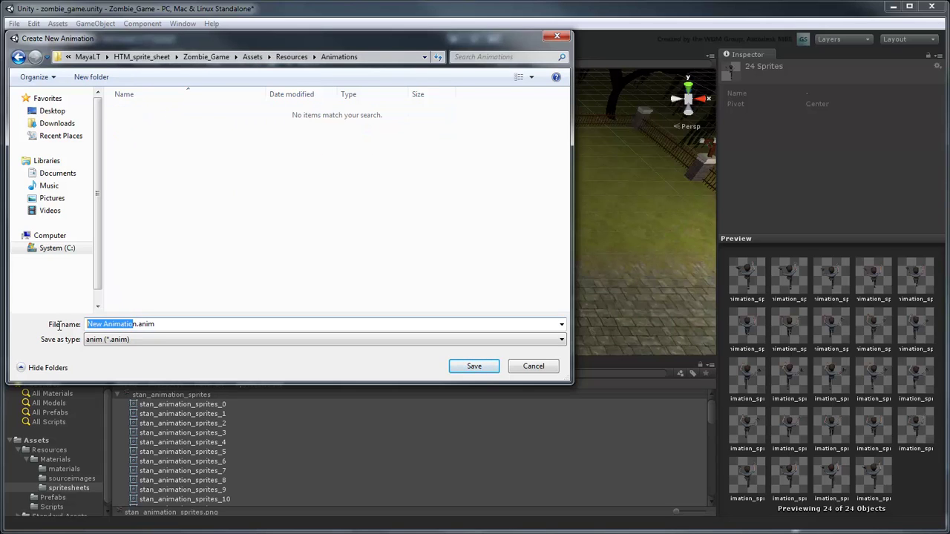
type("stan")
type("_run_back")
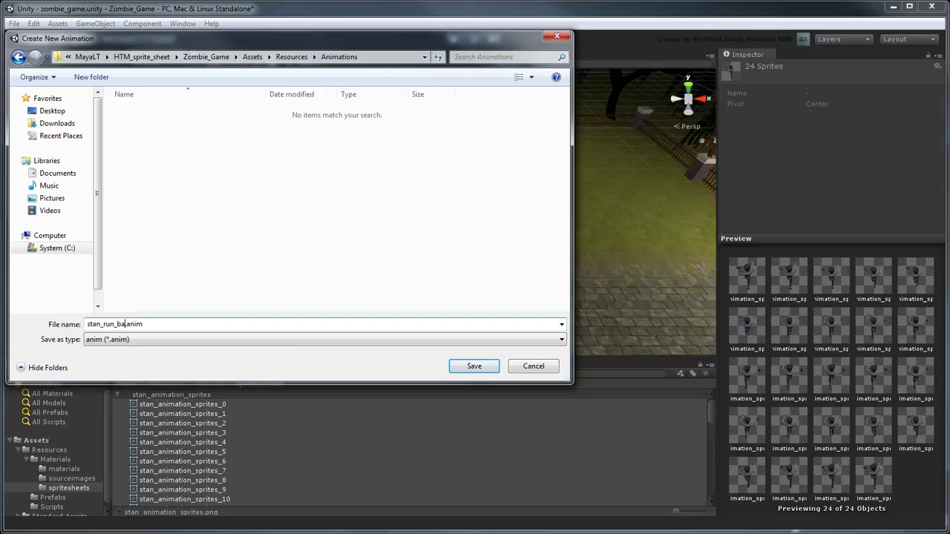
left_click(477, 369)
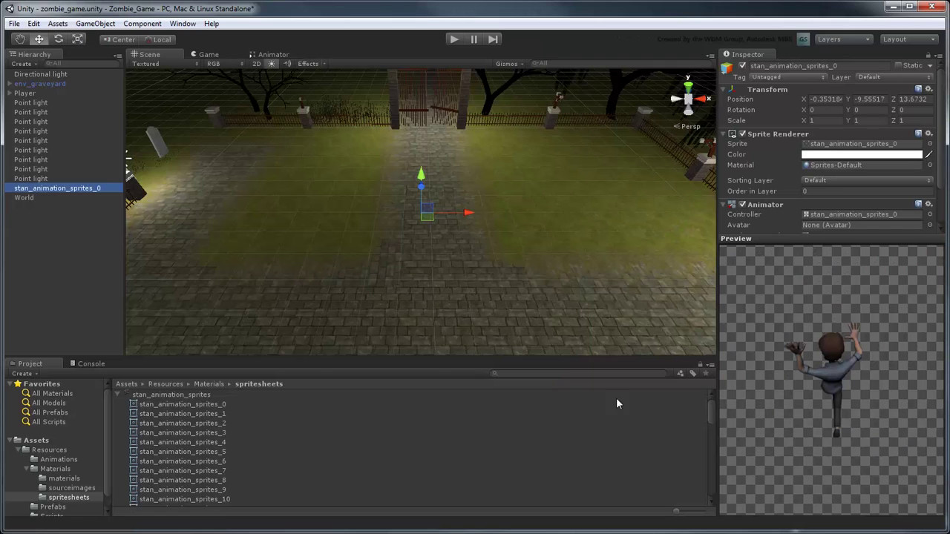
Create the stan_run_forward clip from sprites 24–47 in the Animations folder
scroll(711, 421, "down", 5)
left_click(250, 428)
scroll(710, 454, "down", 3)
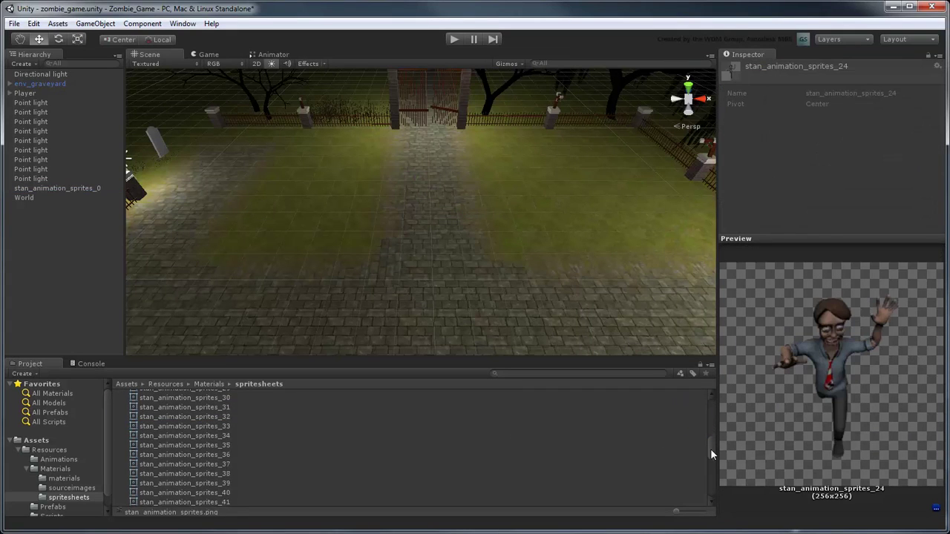
scroll(710, 455, "down", 2)
left_click(223, 457, "shift")
left_click_drag(230, 457, 150, 227)
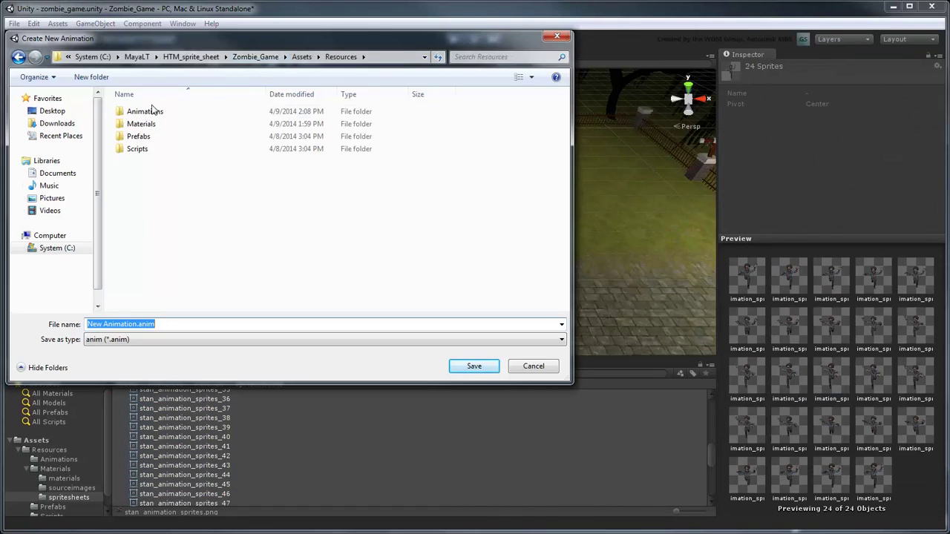
double_click(150, 111)
type("stan_run_forw")
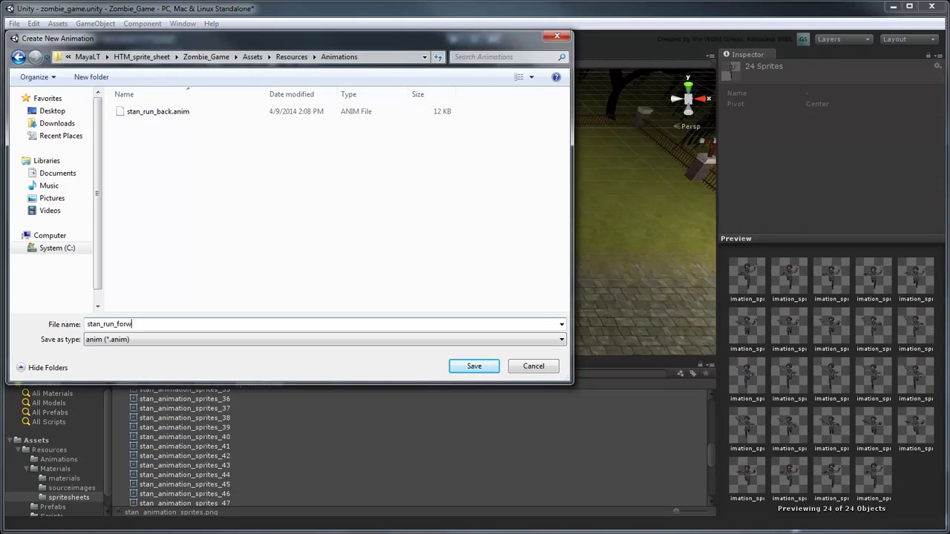
type("ard")
left_click(458, 366)
Create the stan_run_side clip from sprites 48–71 and view the Animations folder
scroll(707, 466, "down", 3)
left_click(653, 436)
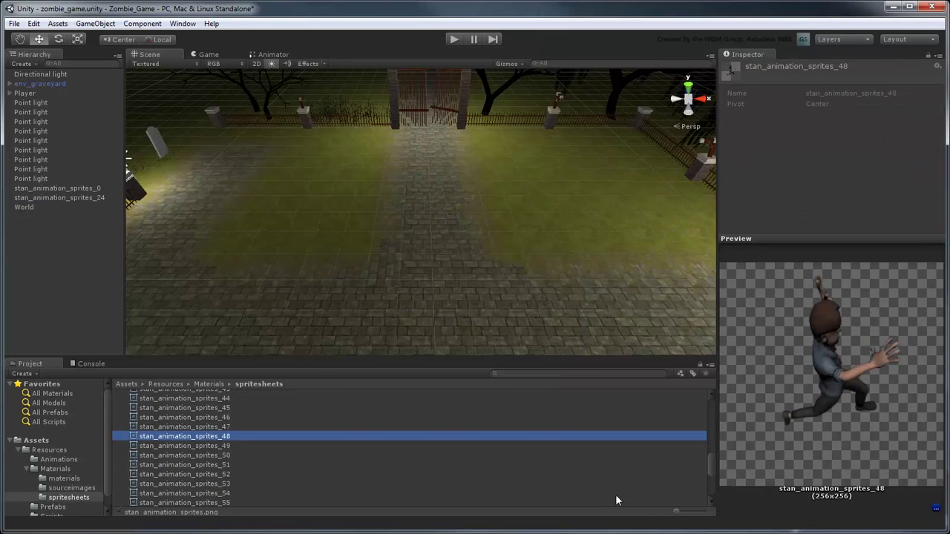
scroll(712, 484, "down", 5)
left_click(226, 509, "shift")
left_click_drag(226, 509, 253, 59)
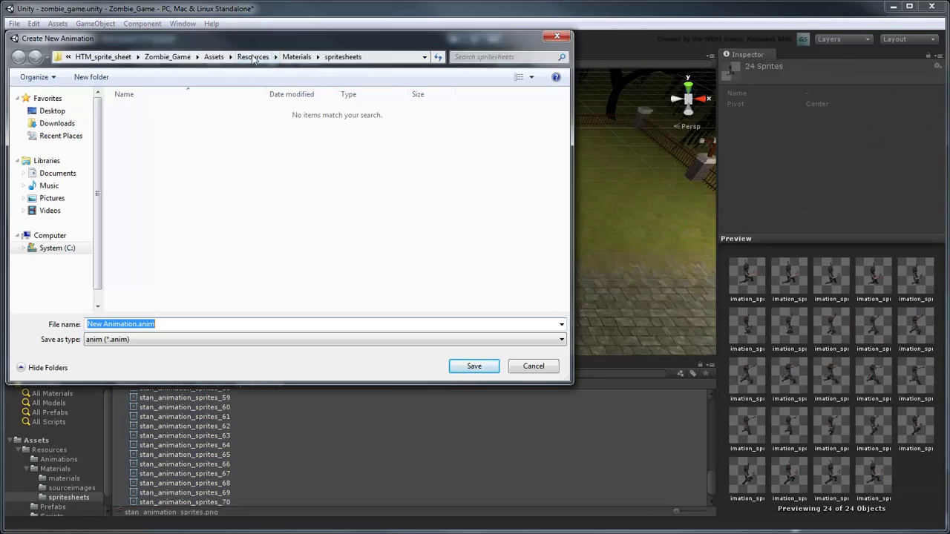
left_click(253, 57)
double_click(150, 110)
type("stan_")
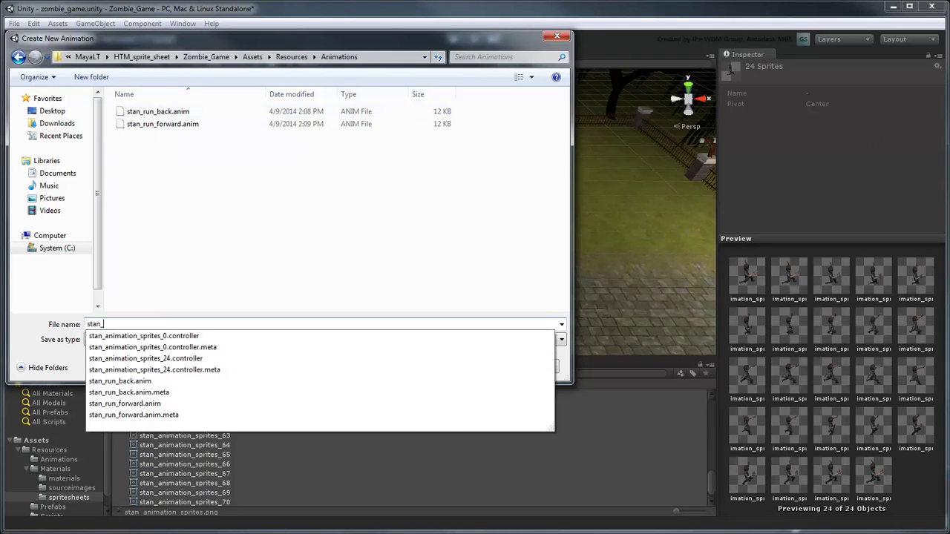
type("run_side")
left_click(470, 364)
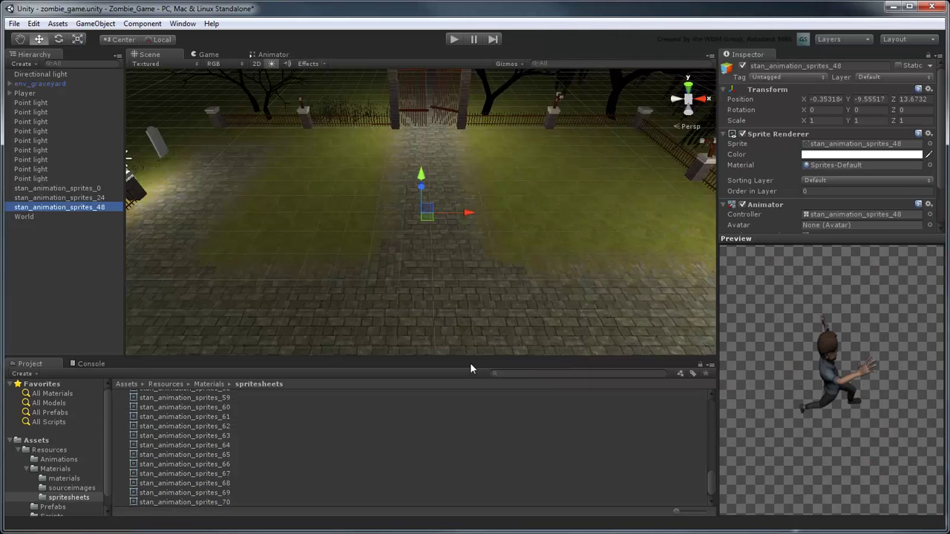
left_click(55, 460)
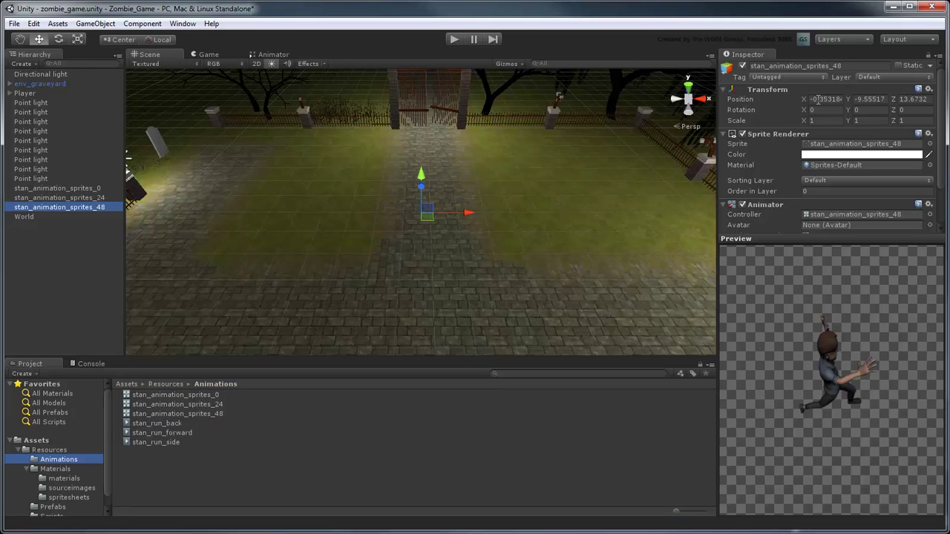
Select the three stan_animation_sprites objects and play the game to preview their run animations
left_click(57, 187)
left_click(59, 207, "shift")
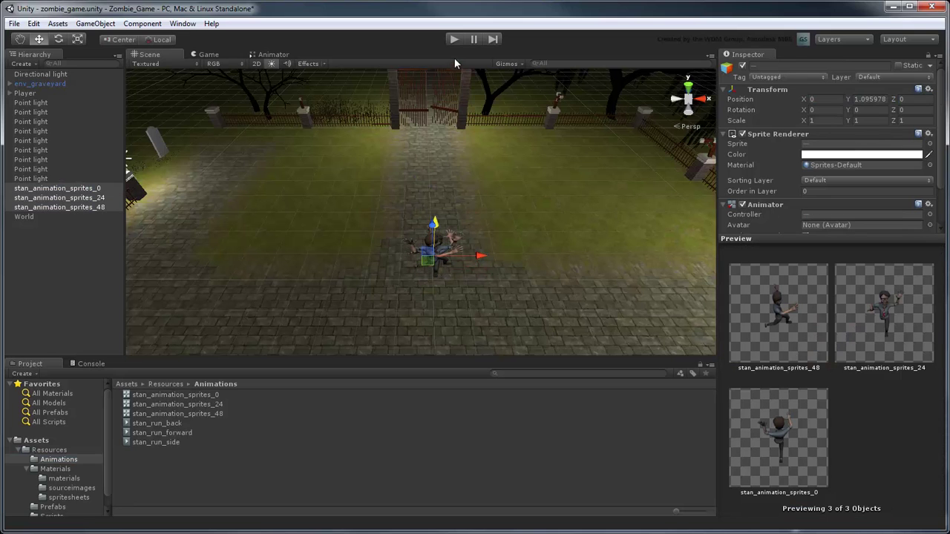
left_click(451, 39)
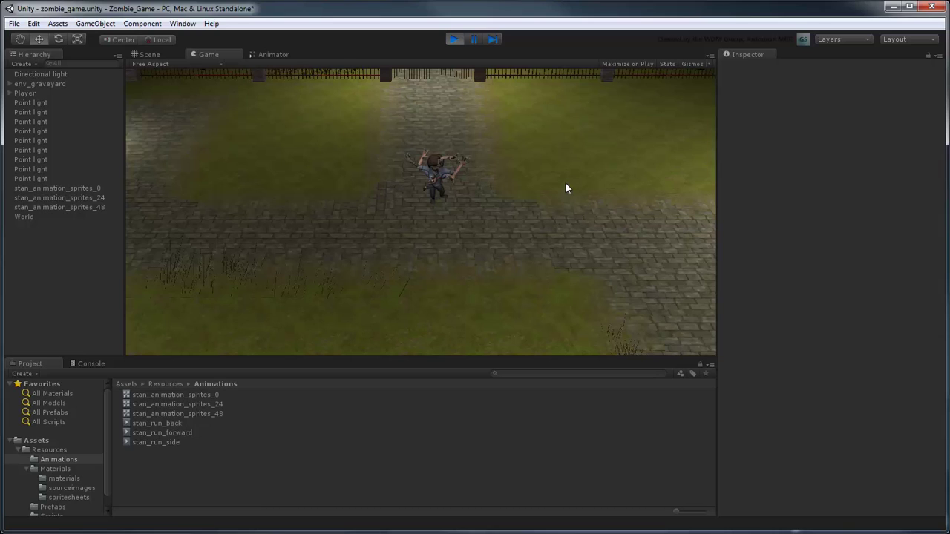
Stop the game and delete the three test sprite objects from the Hierarchy
key("ctrl+p")
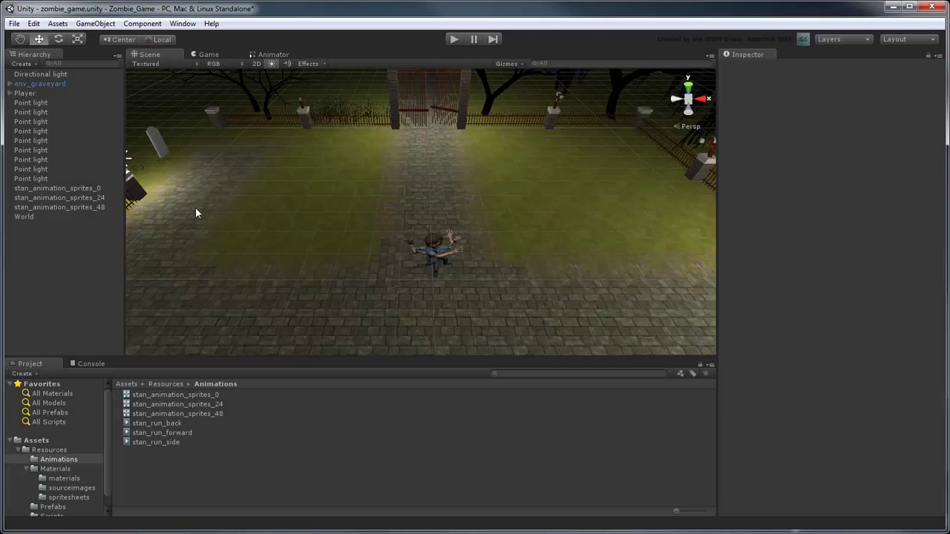
left_click(66, 188)
left_click(69, 206, "shift")
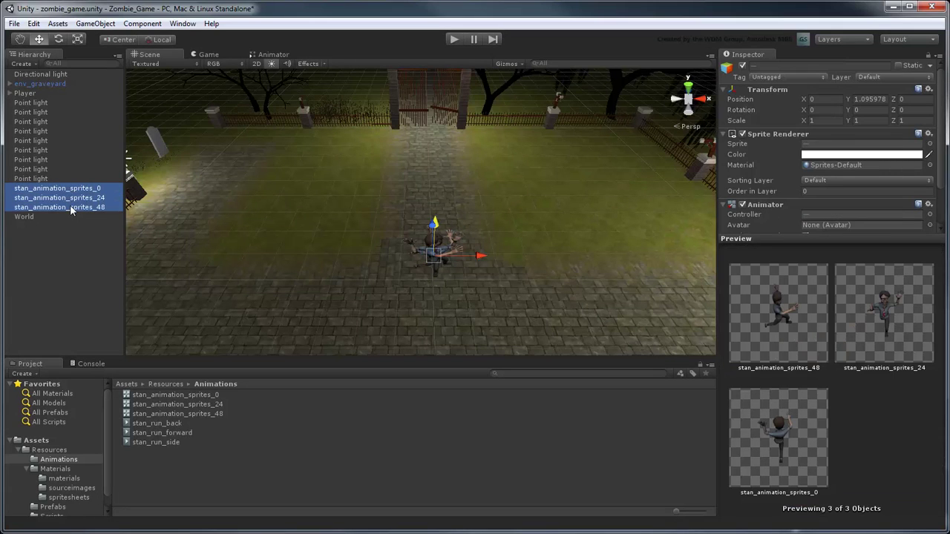
key("Delete")
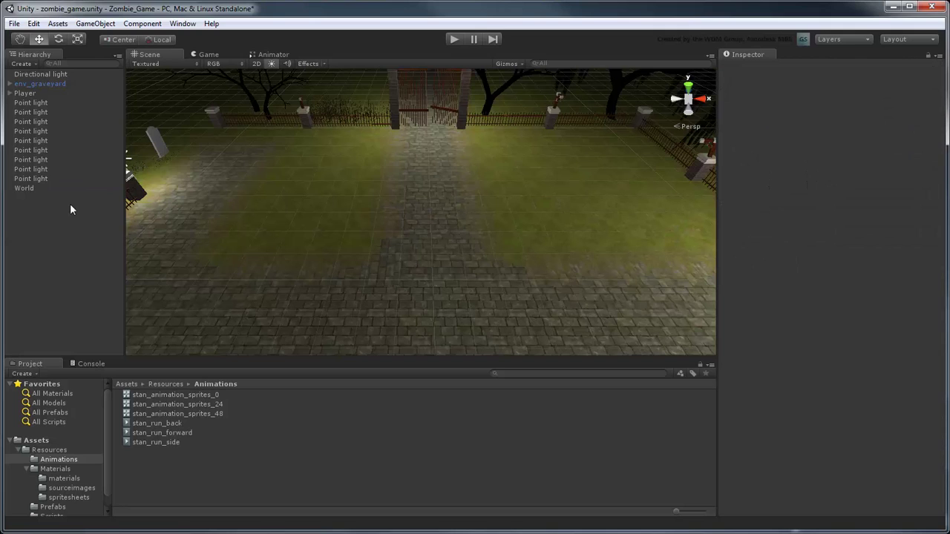
Delete the _24 and _48 controllers and rename the _0 controller to stan_anim_controller
left_click(202, 404)
left_click(205, 414, "shift")
key("Delete")
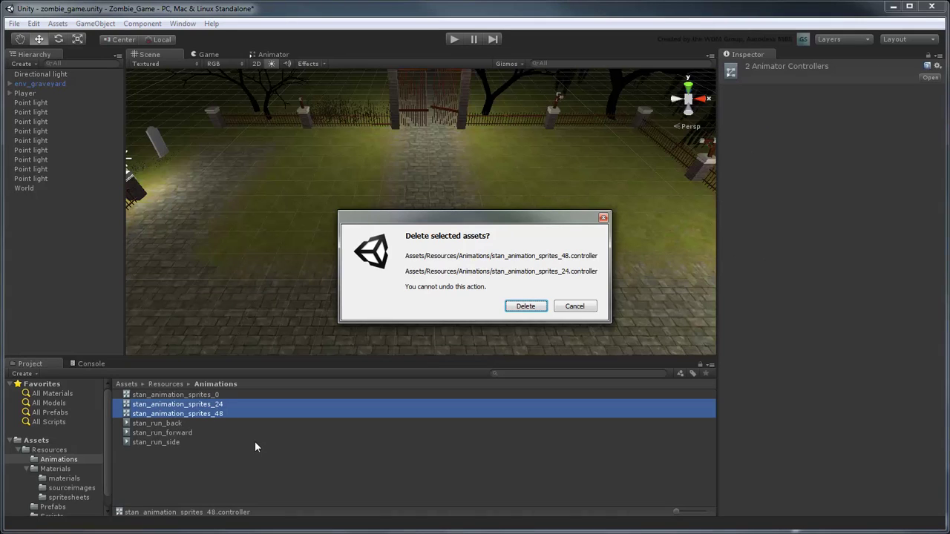
left_click(530, 308)
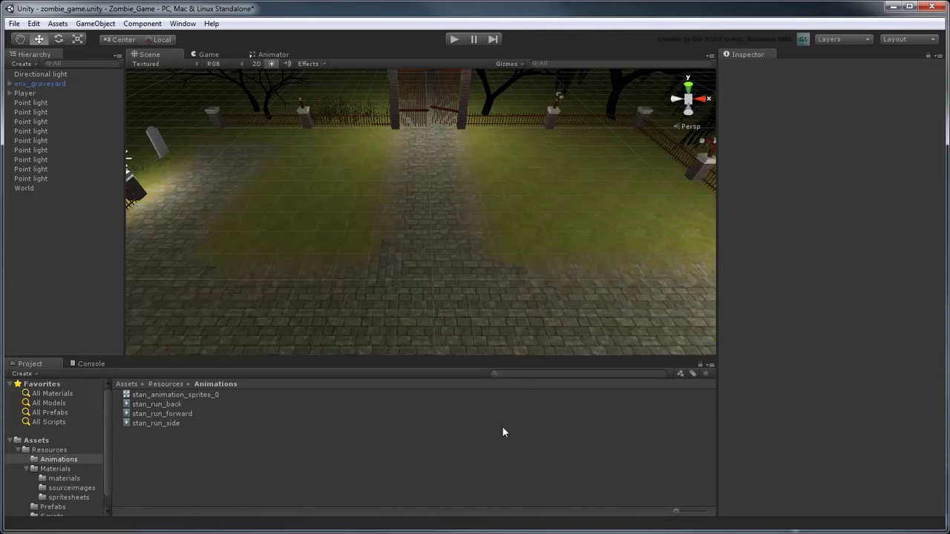
left_click(213, 395)
key("F2")
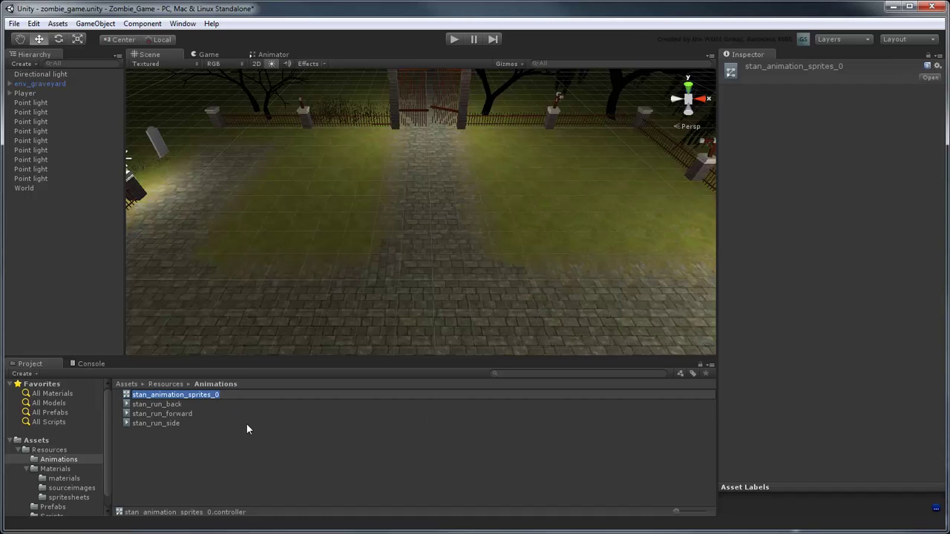
type("stan_anim_controller")
key("Return")
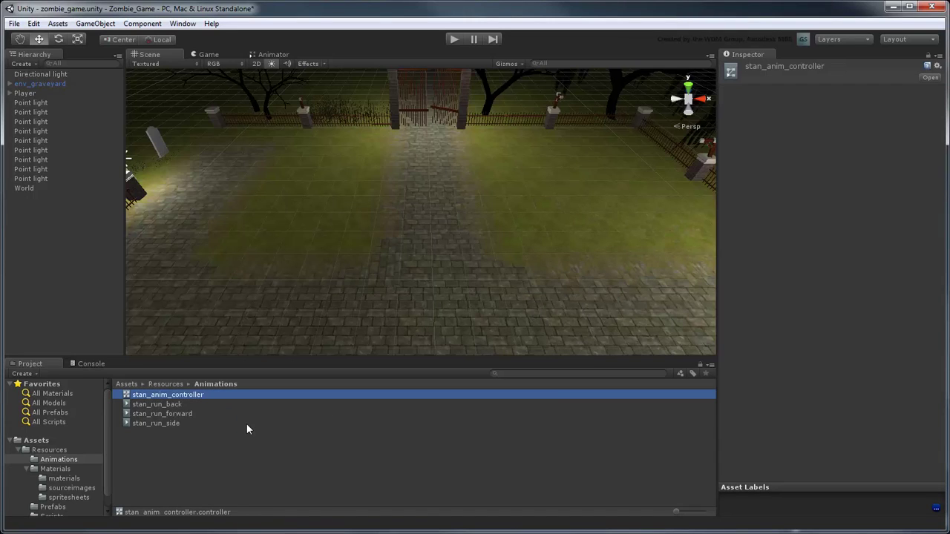
Open stan_anim_controller in the Animator and move Any State and stan_run_back higher in the graph
double_click(201, 395)
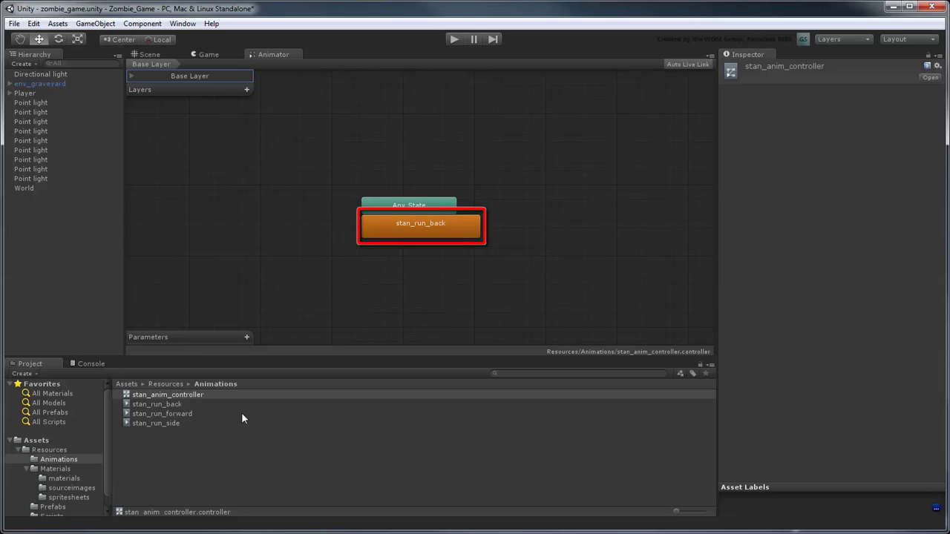
mouse_move(399, 196)
left_mouse_down()
mouse_move(414, 233)
mouse_move(403, 142)
left_mouse_up()
left_click(264, 229)
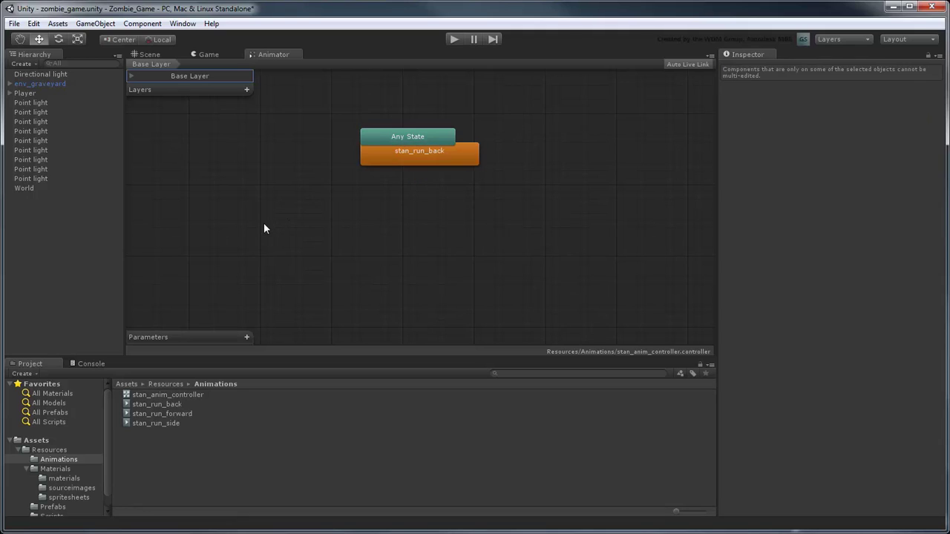
Add an empty state named stan_run_left on the left, with stan_run_side as its motion
right_click(264, 228)
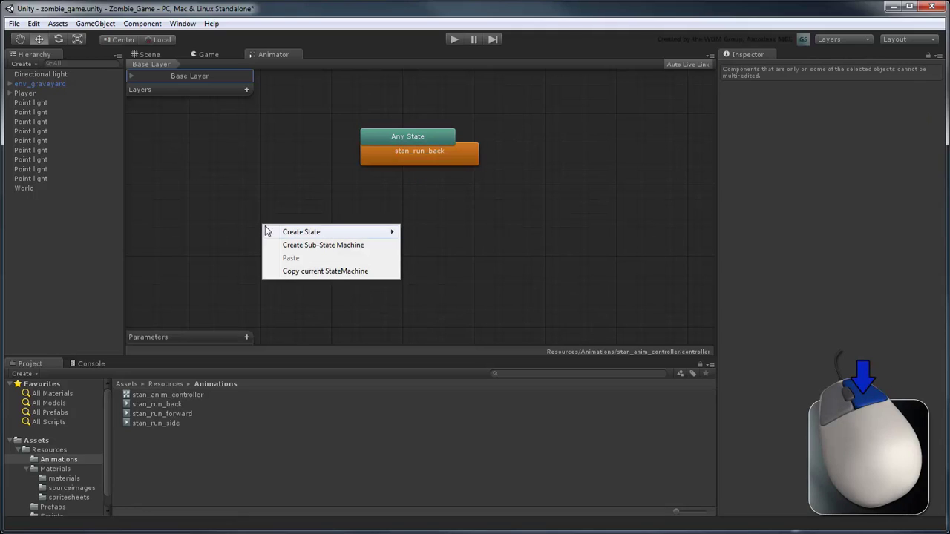
mouse_move(279, 235)
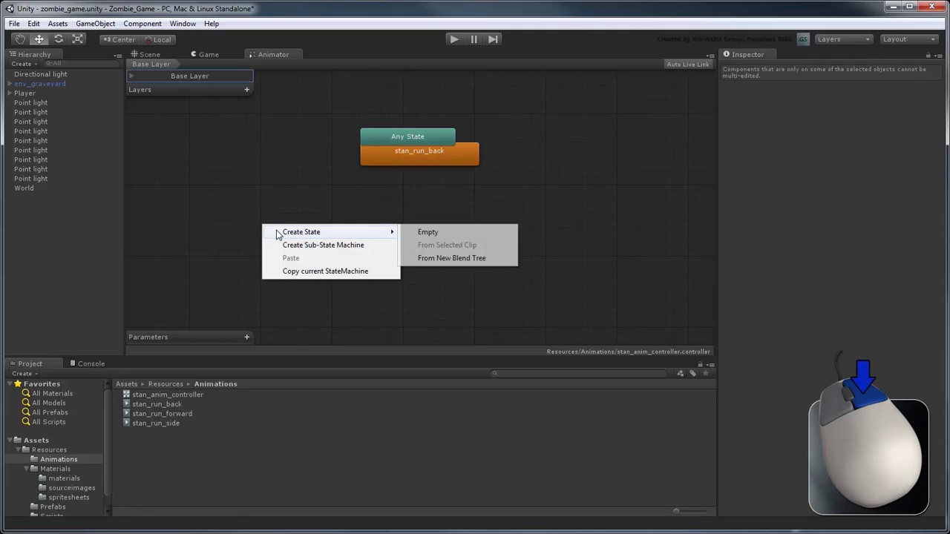
left_click(416, 233)
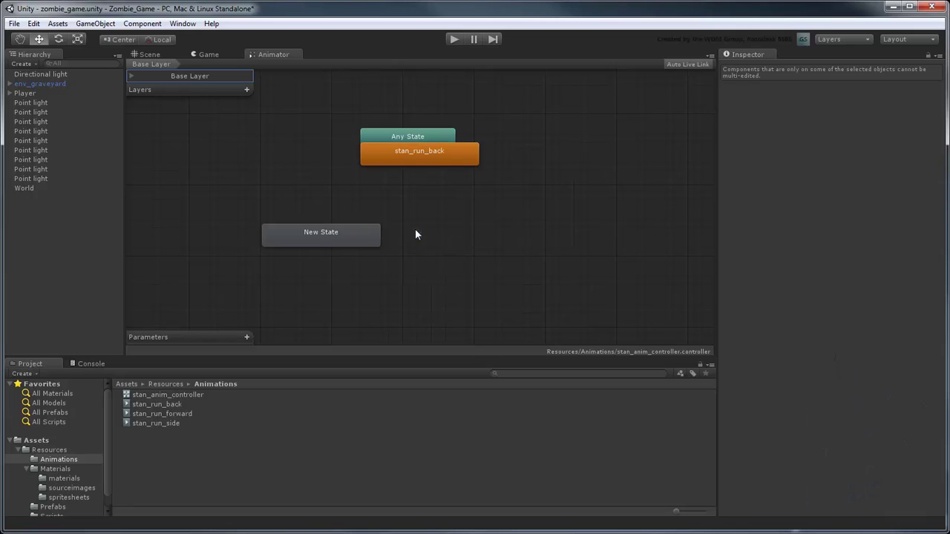
left_click(338, 236)
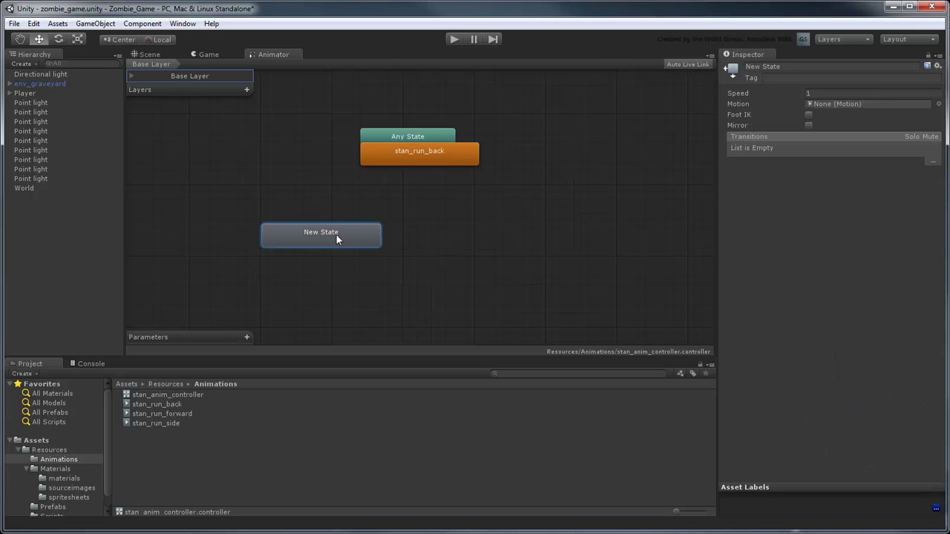
left_click(793, 70)
type("stan_run_left")
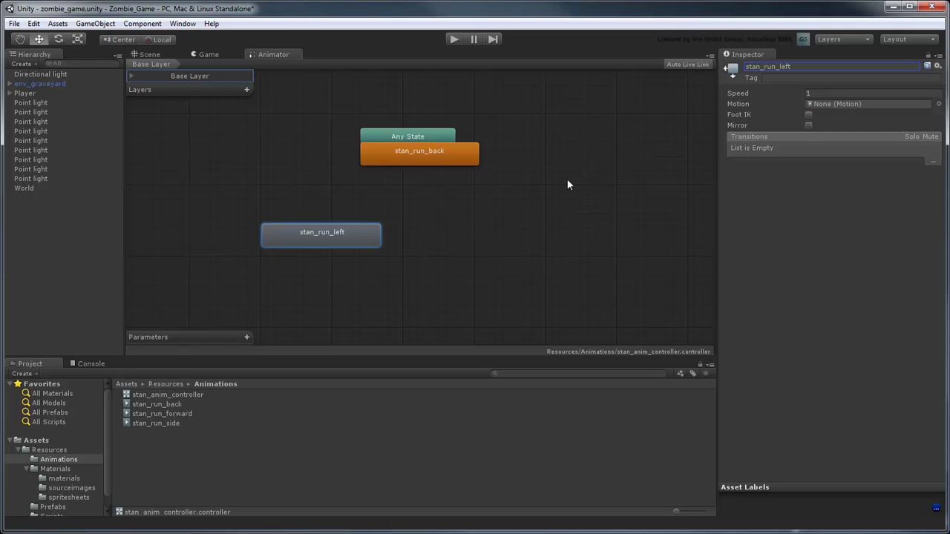
left_click_drag(345, 230, 292, 209)
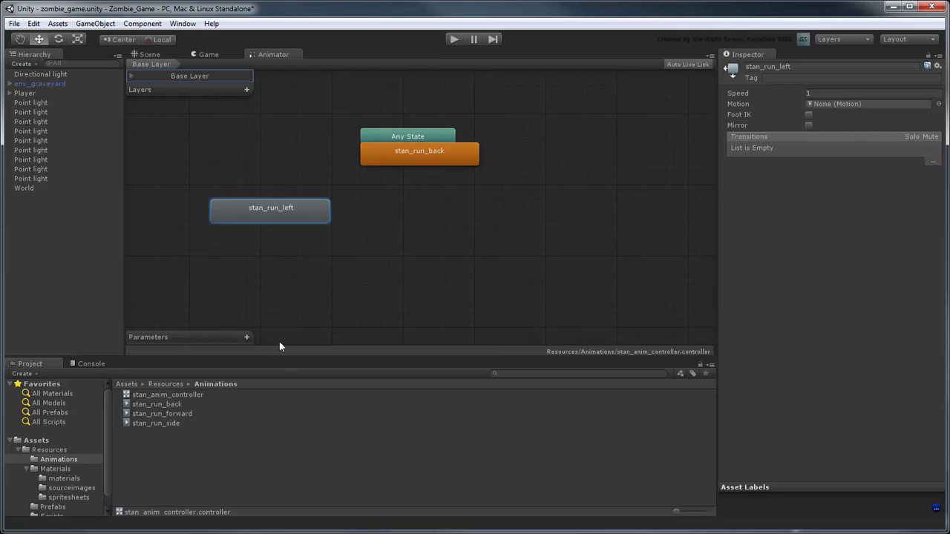
left_click(170, 423)
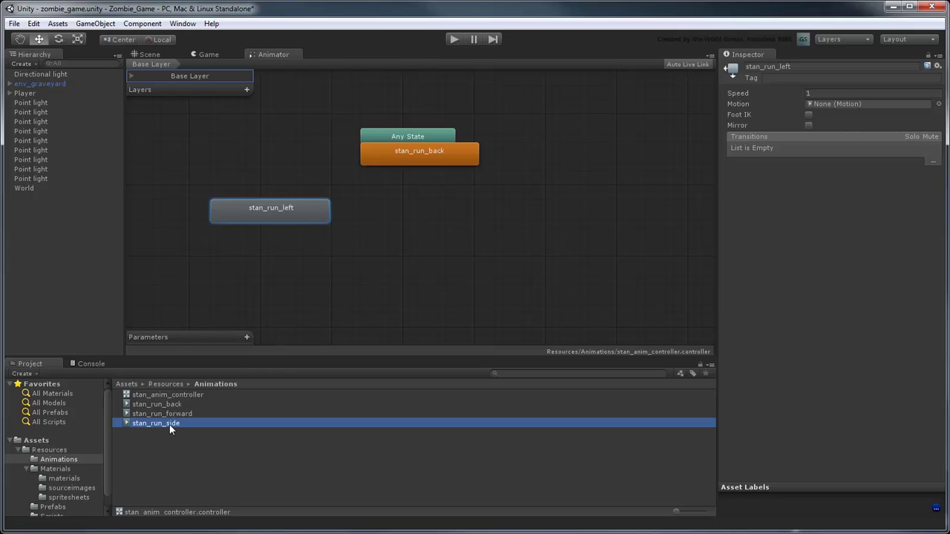
left_click_drag(170, 425, 853, 109)
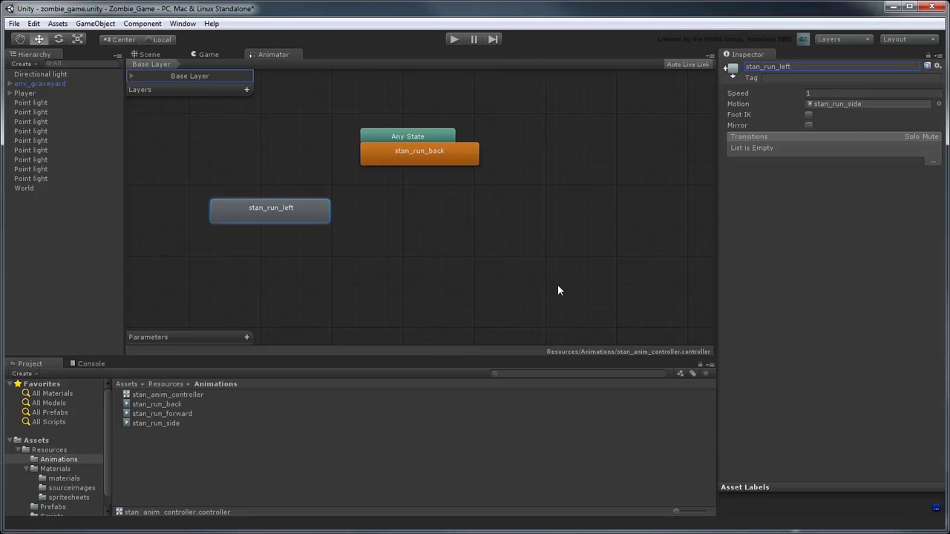
Add an empty state named stan_run_forward below the other states
right_click(390, 253)
left_click(533, 258)
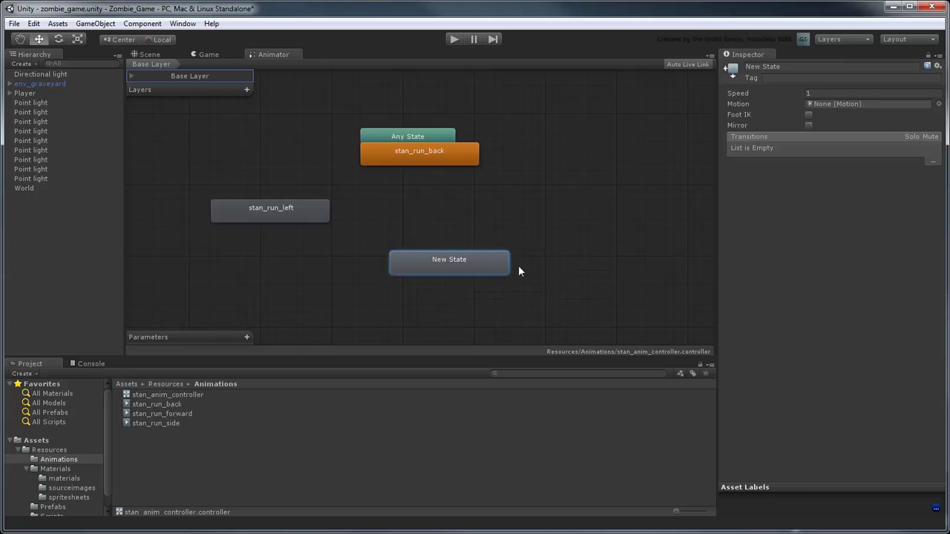
left_click(798, 66)
type("stan_run_forward")
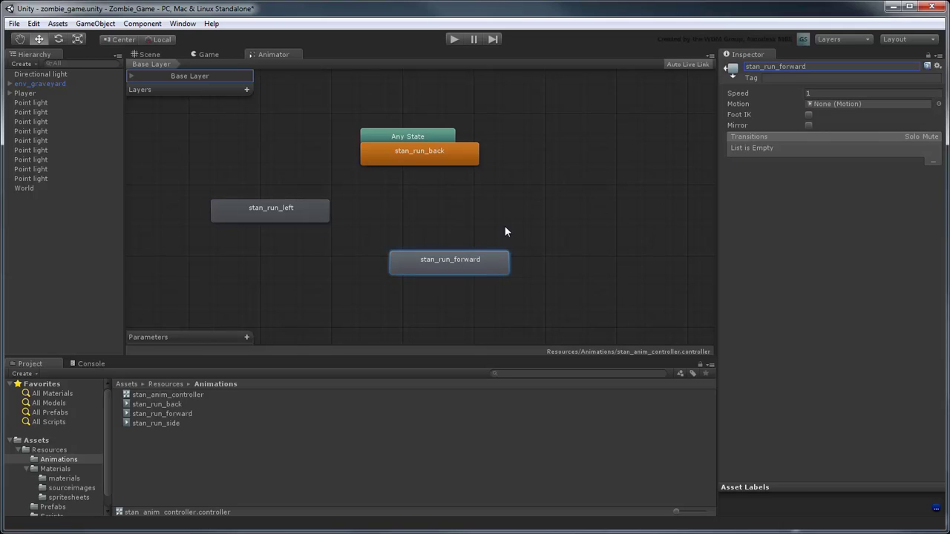
left_click_drag(472, 260, 443, 280)
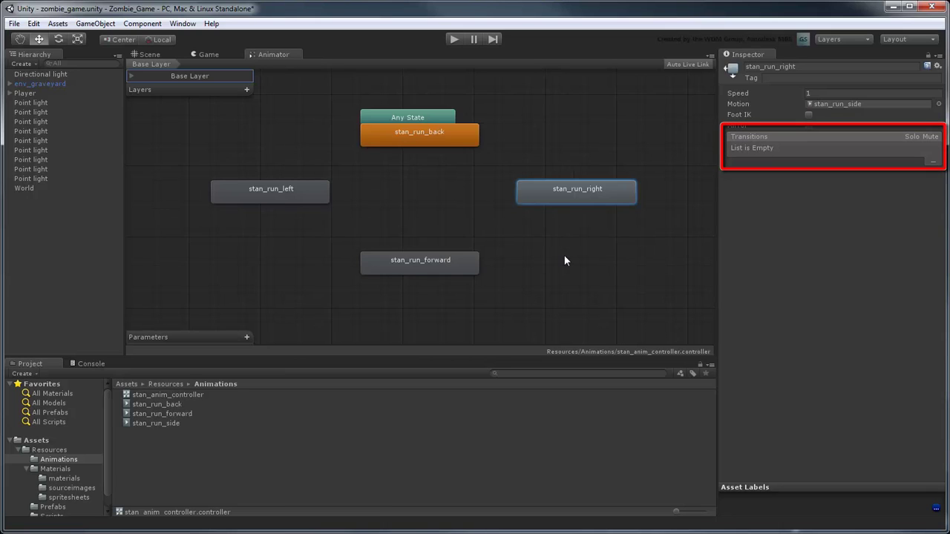
Create transitions stan_run_back↔stan_run_left and stan_run_left→stan_run_forward
right_click(444, 135)
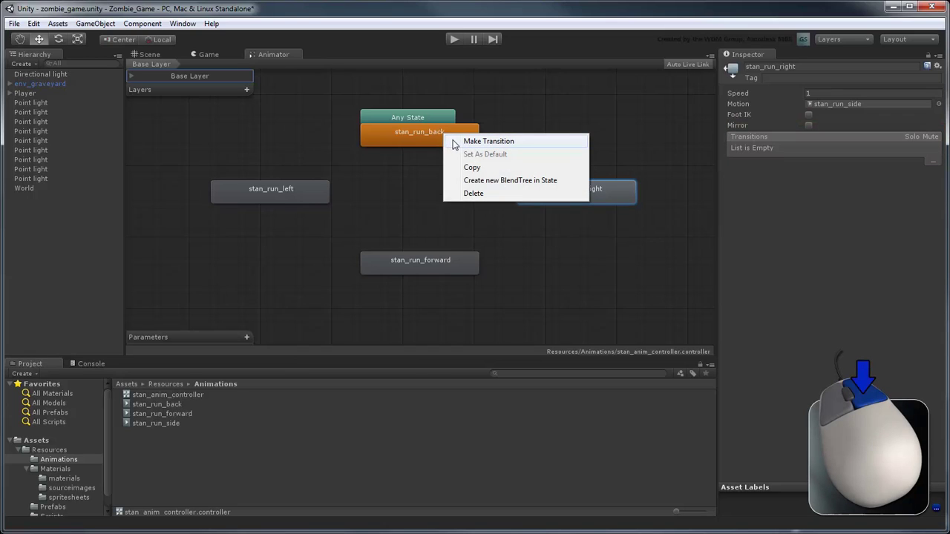
left_click(455, 142)
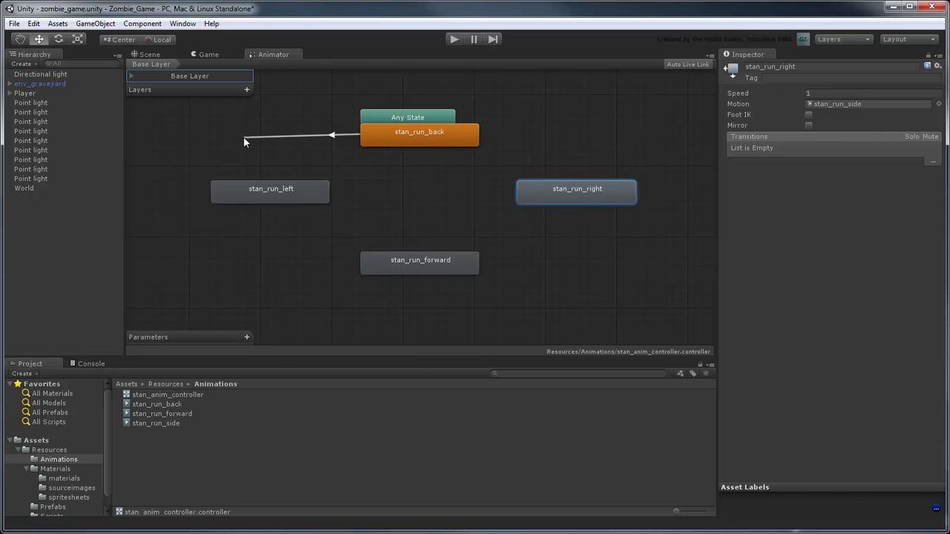
left_click(261, 190)
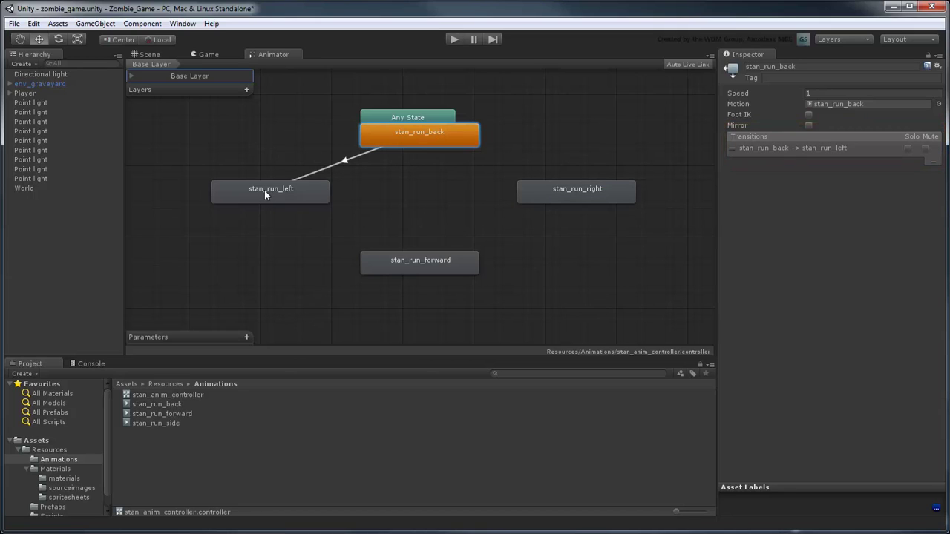
right_click(265, 190)
left_click(297, 198)
left_click(443, 138)
right_click(290, 191)
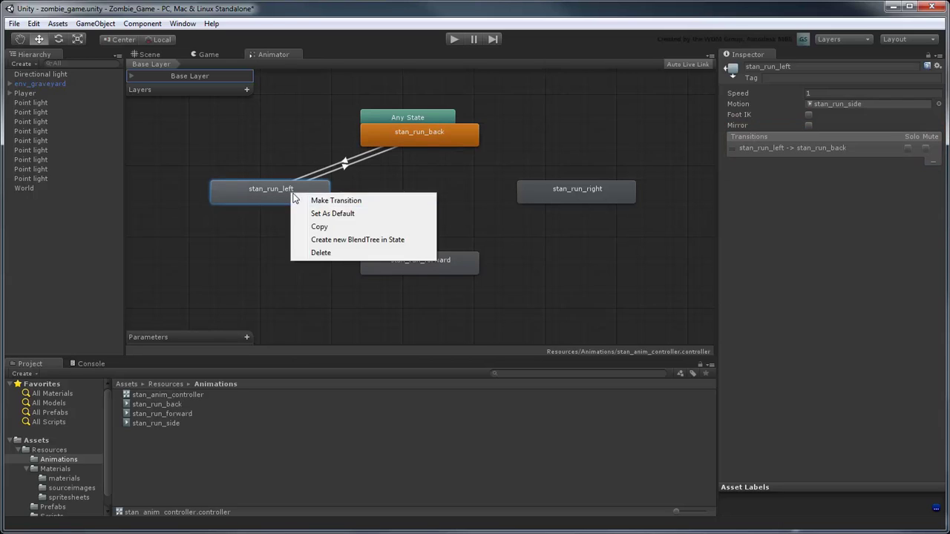
left_click(323, 198)
left_click(381, 259)
Create transitions stan_run_forward↔stan_run_back and stan_run_forward→stan_run_right
left_click(415, 258)
right_click(415, 258)
left_click(449, 262)
left_click(423, 137)
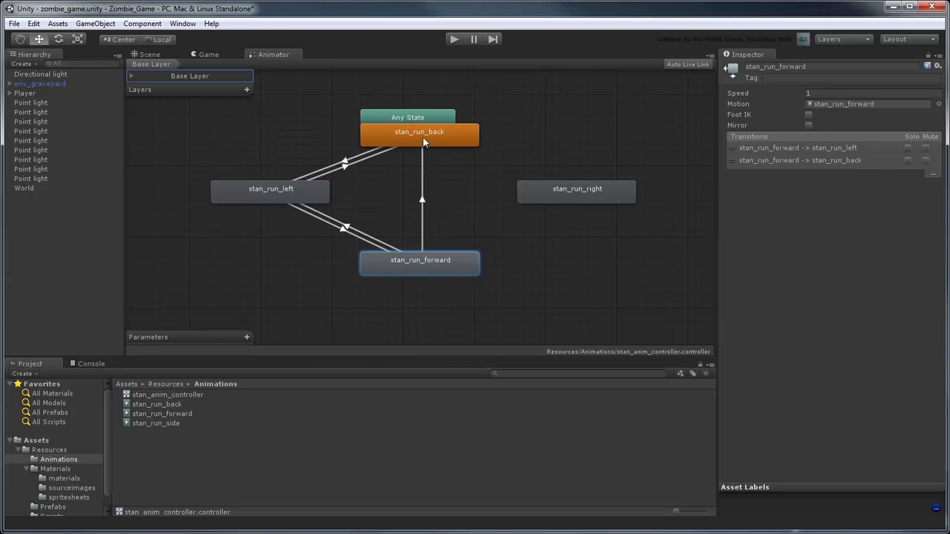
right_click(422, 137)
left_click(460, 144)
left_click(405, 264)
right_click(425, 258)
left_click(439, 265)
left_click(577, 190)
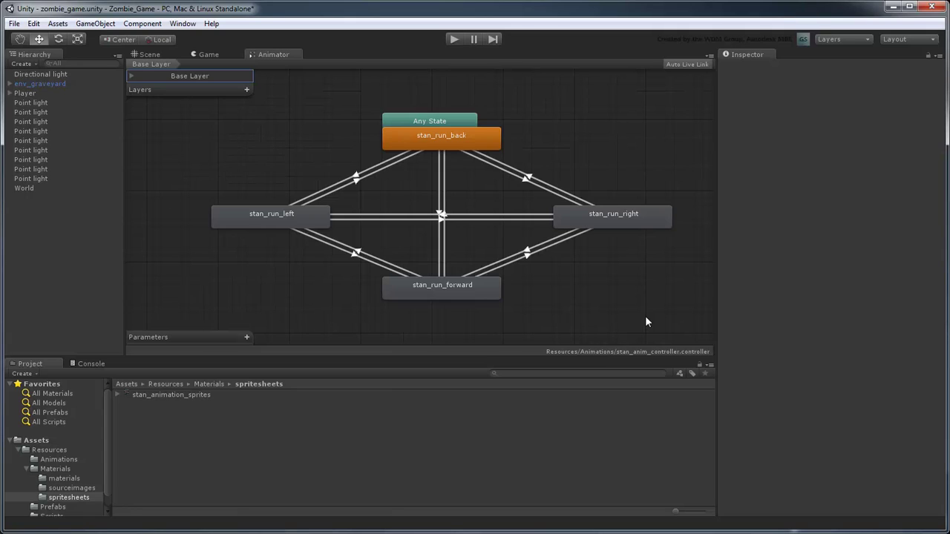
Add an Int parameter named Direction in the Animator's Parameters panel
left_click(246, 337)
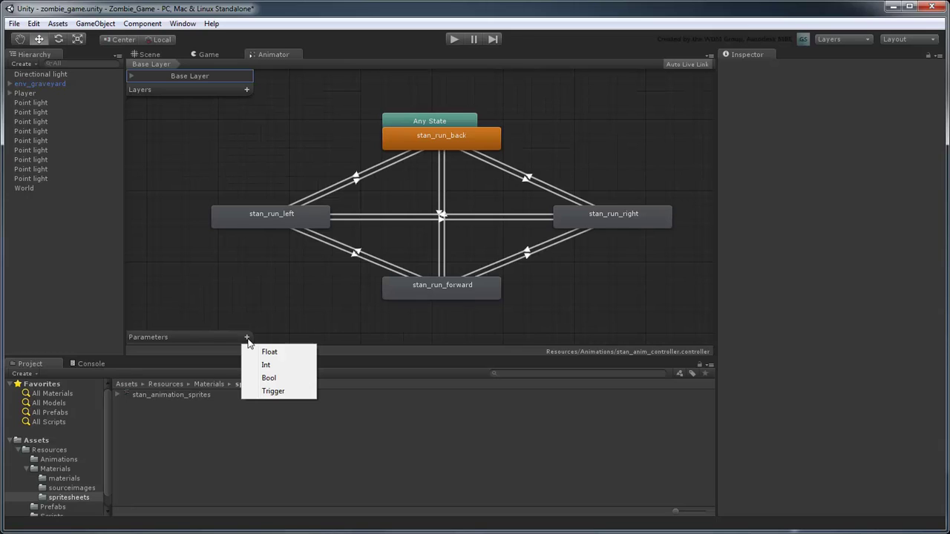
left_click(285, 367)
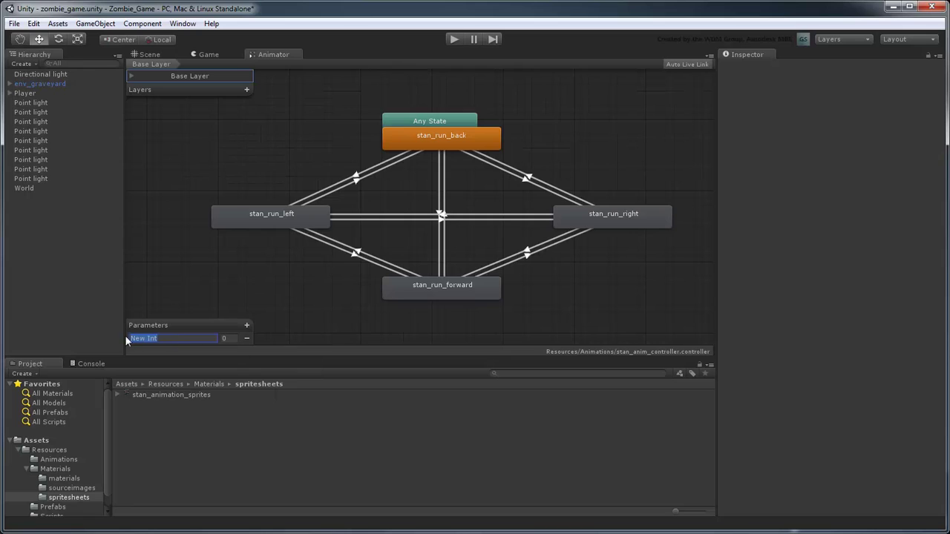
type("Direction")
Base the back-to-left and left-to-back transition conditions on Direction instead of Exit Time
left_click(355, 178)
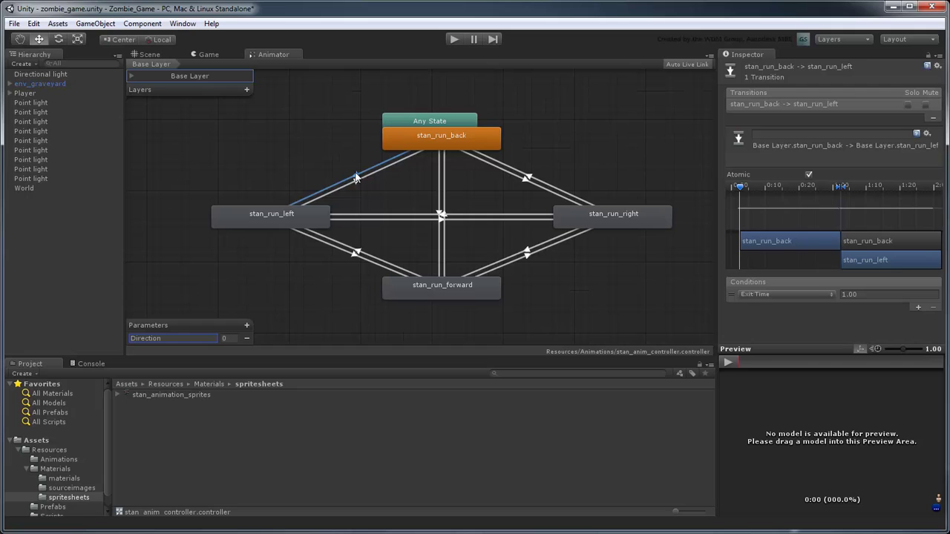
left_click(753, 294)
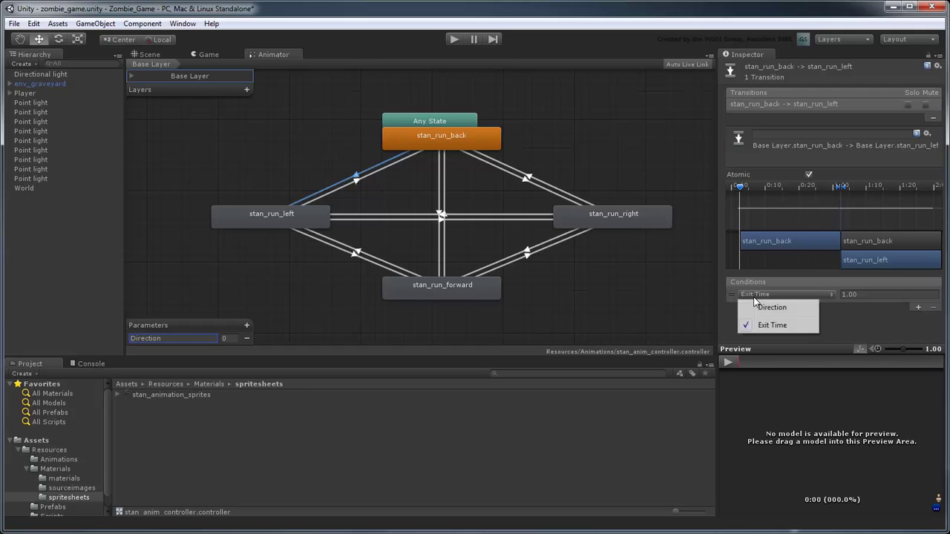
left_click(770, 308)
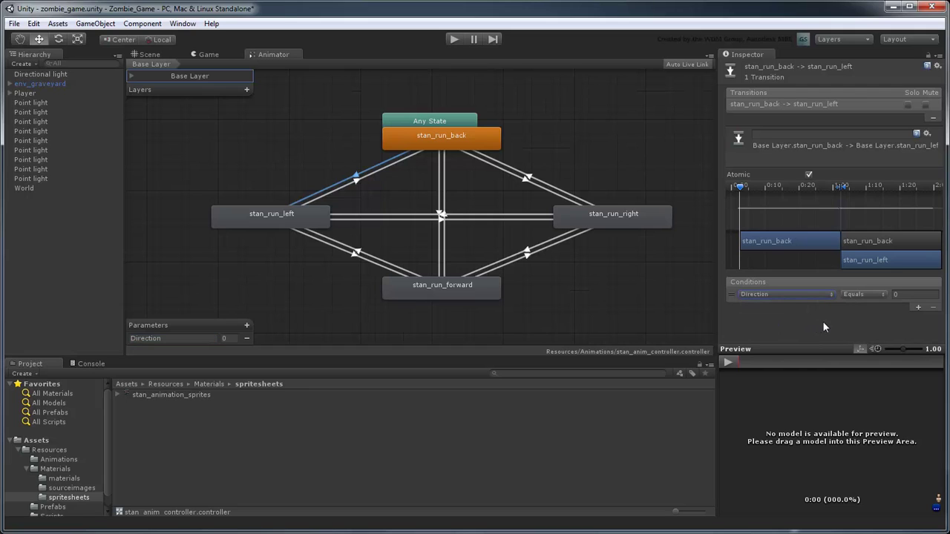
left_click(900, 295)
left_click(357, 181)
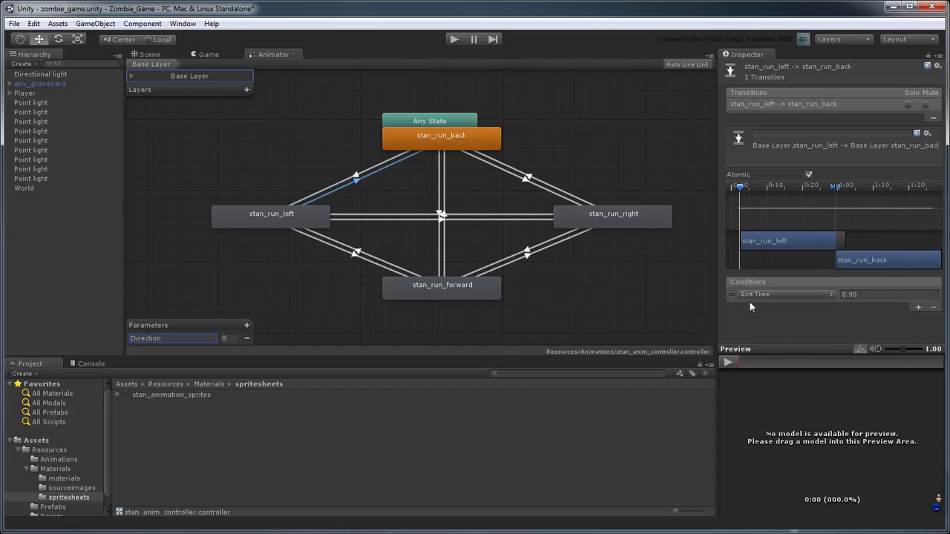
left_click(775, 295)
left_click(775, 307)
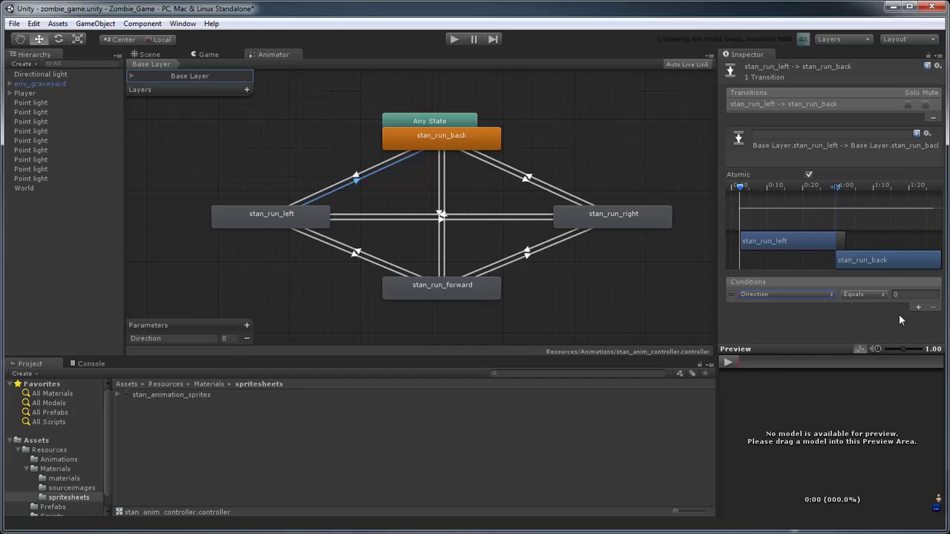
Set the stan_run_left→stan_run_forward transition condition to Direction Equals 2, then select right-to-back
left_click(357, 253)
left_click(762, 295)
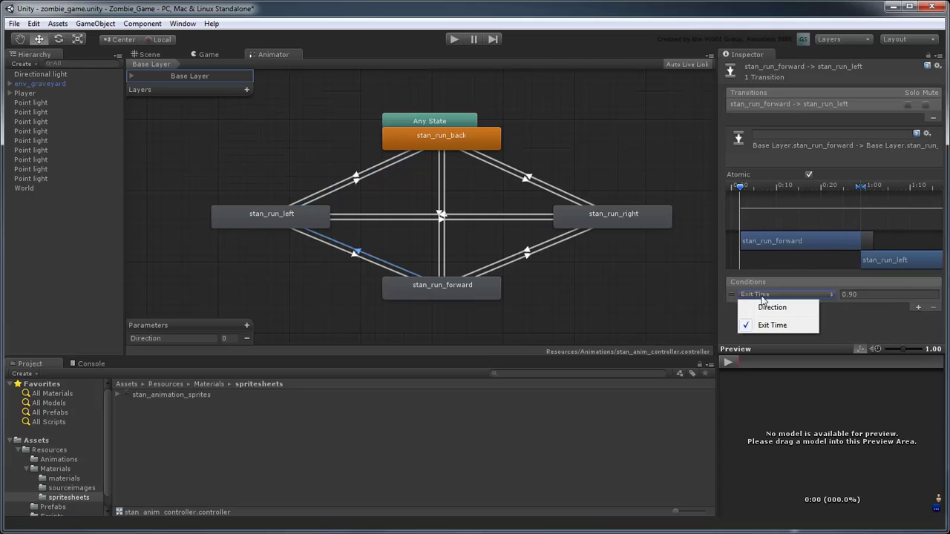
left_click(772, 325)
left_click(354, 255)
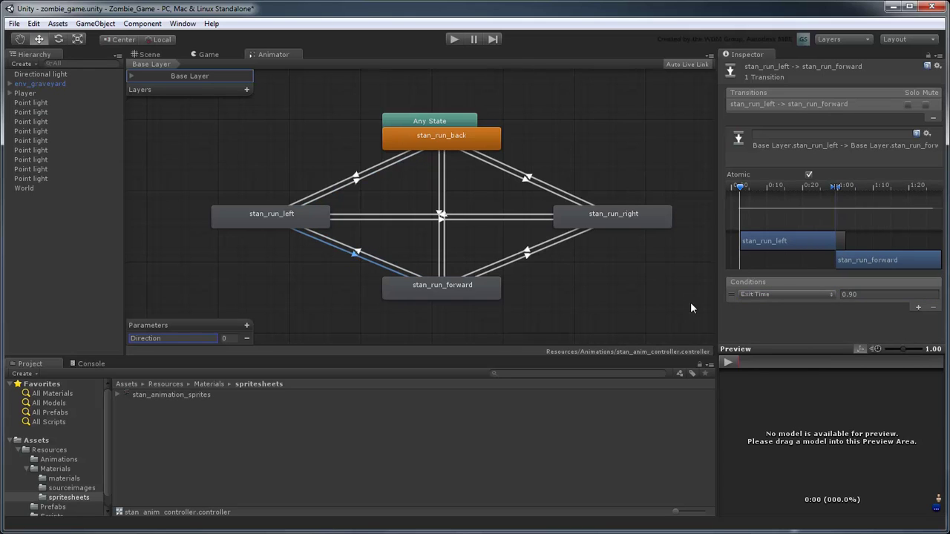
left_click(775, 295)
left_click(775, 308)
left_click(913, 295)
type("2")
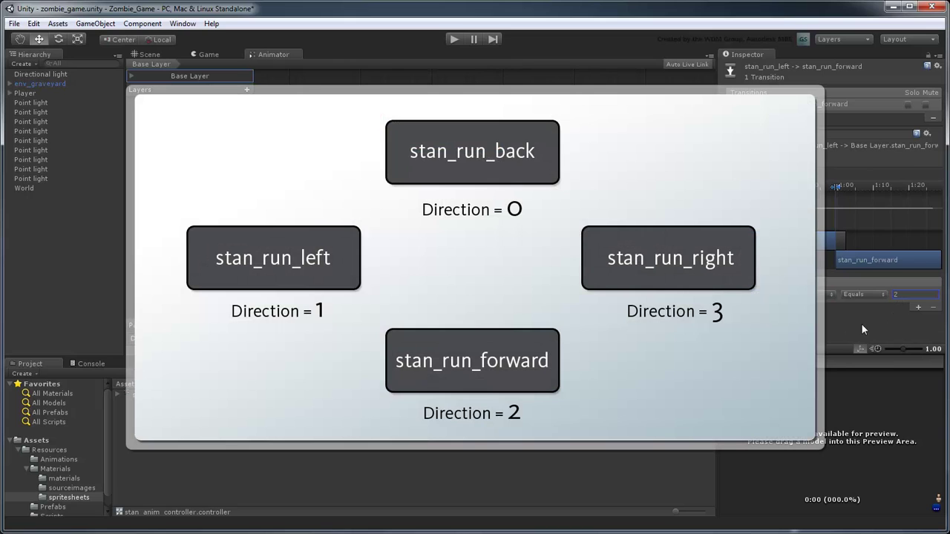
left_click(529, 179)
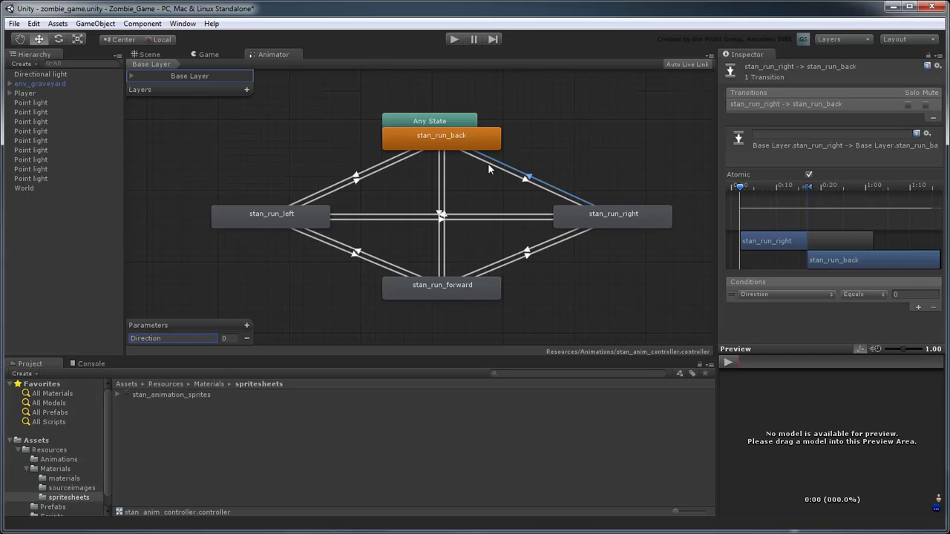
Give the Player object a Sprite Renderer using the first stan frame from spritesheets
left_click(141, 56)
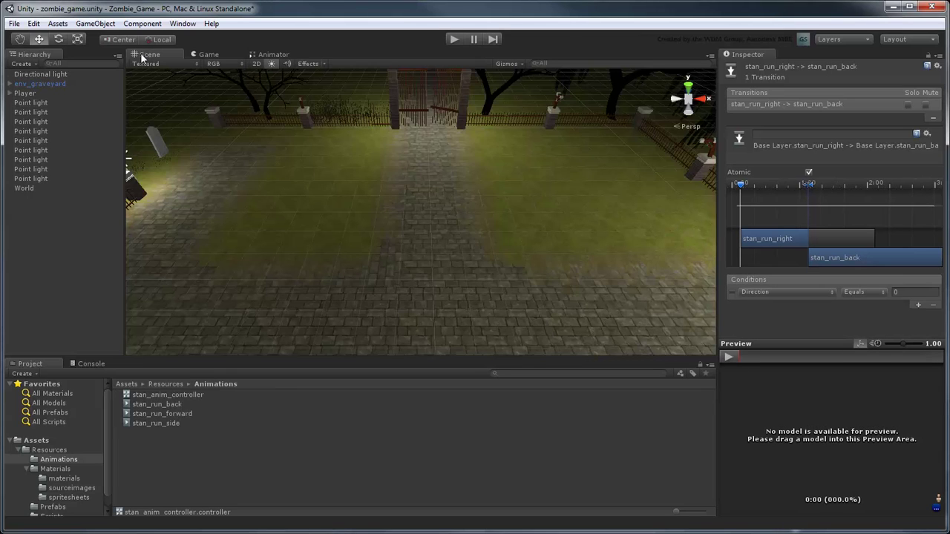
left_click(29, 95)
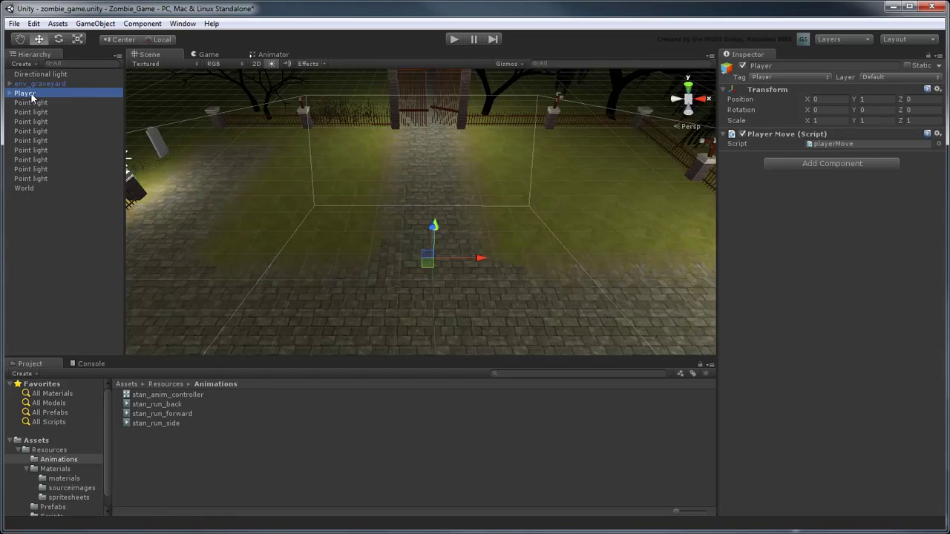
left_click(815, 166)
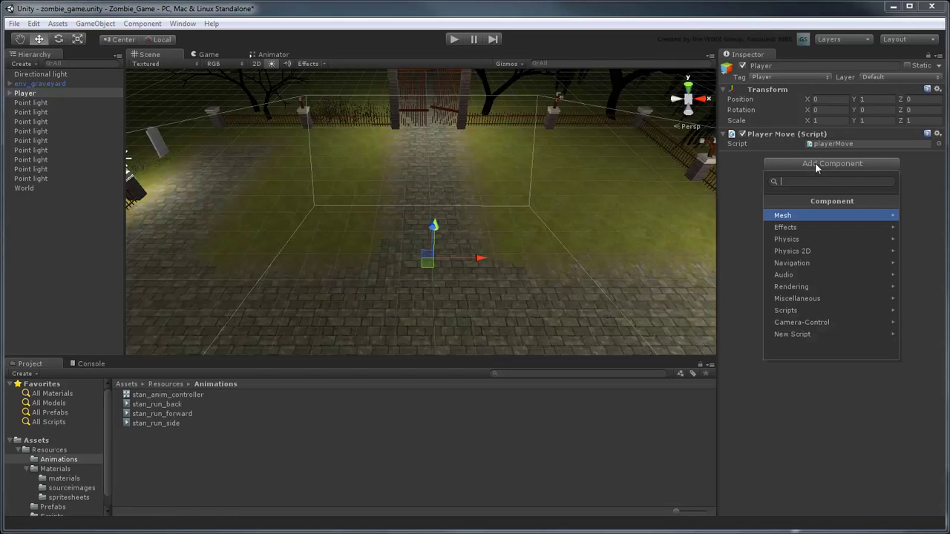
left_click(805, 286)
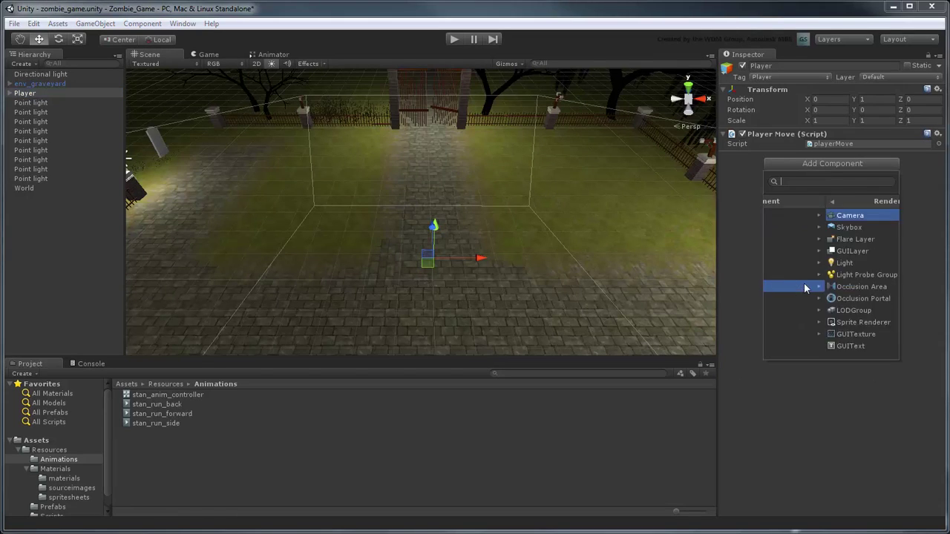
left_click(848, 325)
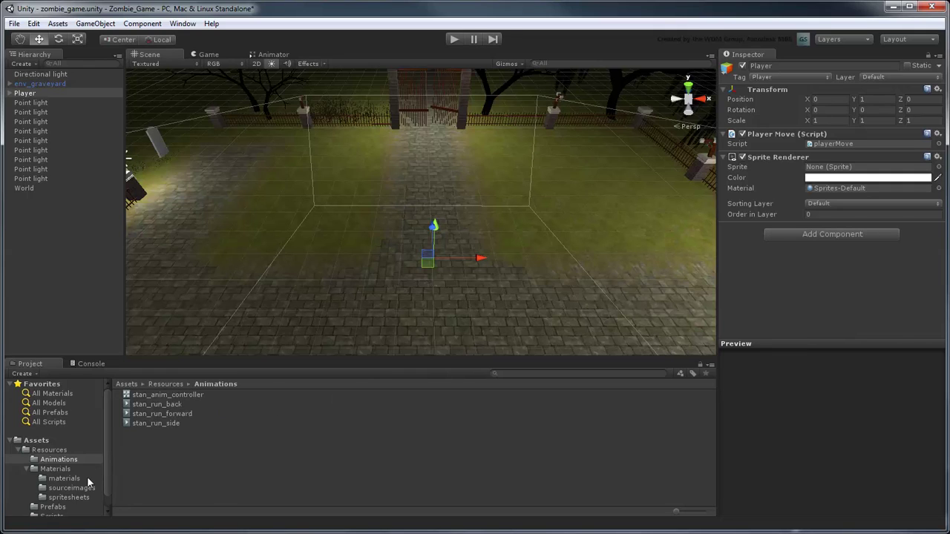
left_click(81, 496)
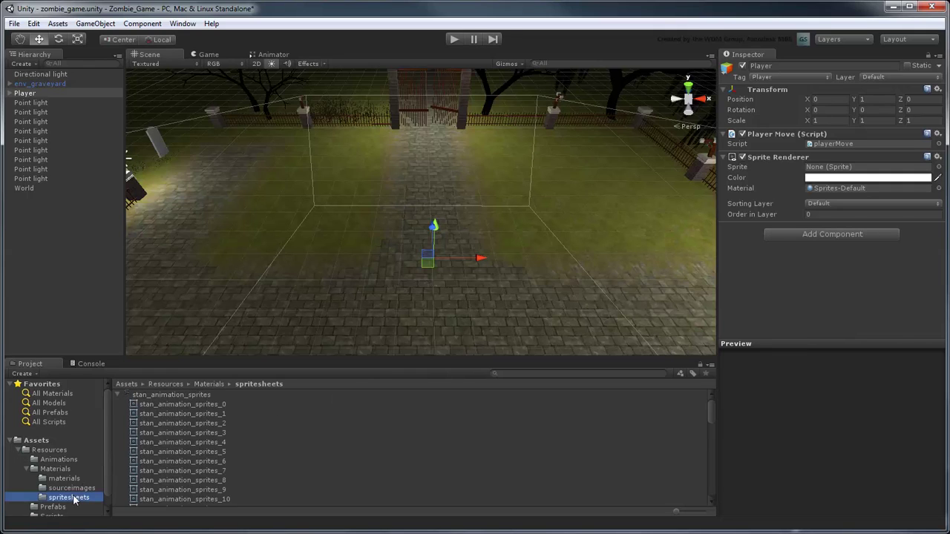
left_click(118, 395)
left_click_drag(141, 396, 847, 169)
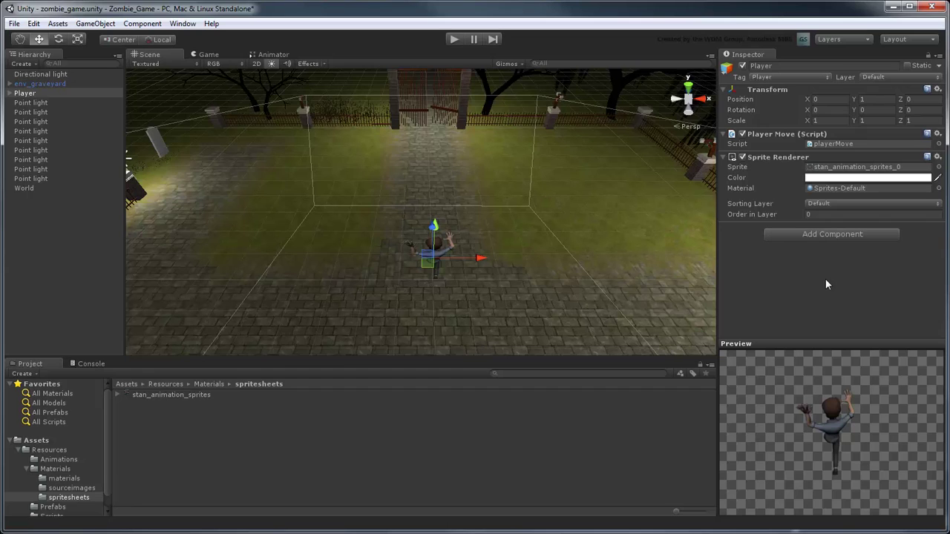
Add an Animator using stan_anim_controller to Player and start play mode
left_click(824, 235)
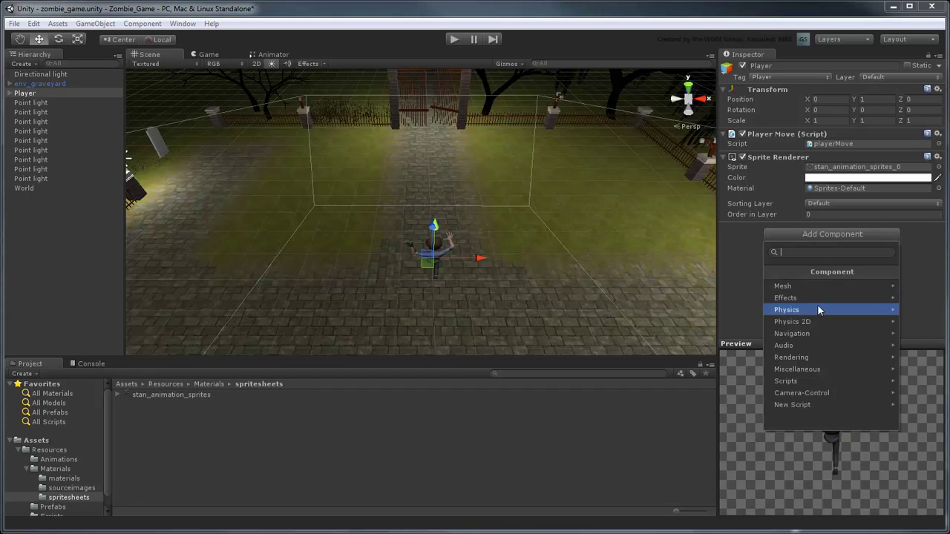
left_click(808, 369)
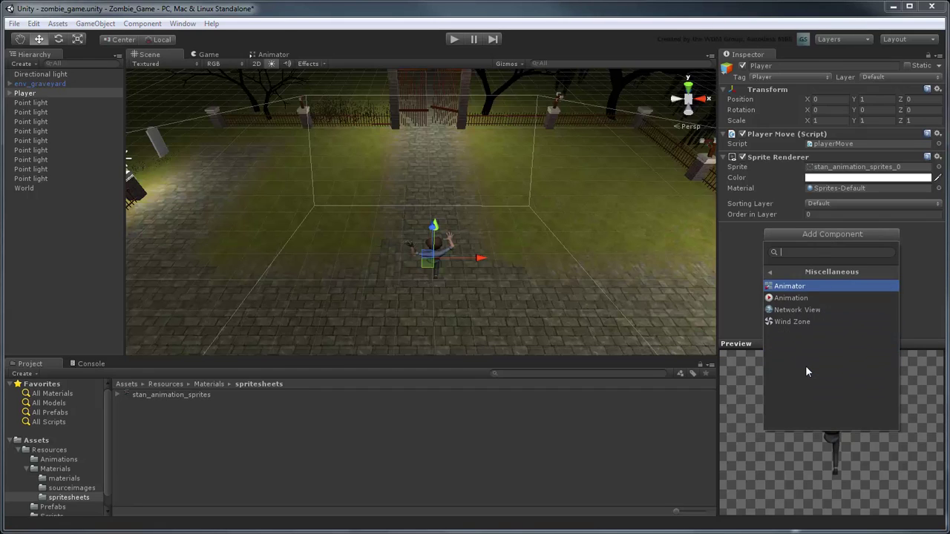
left_click(824, 285)
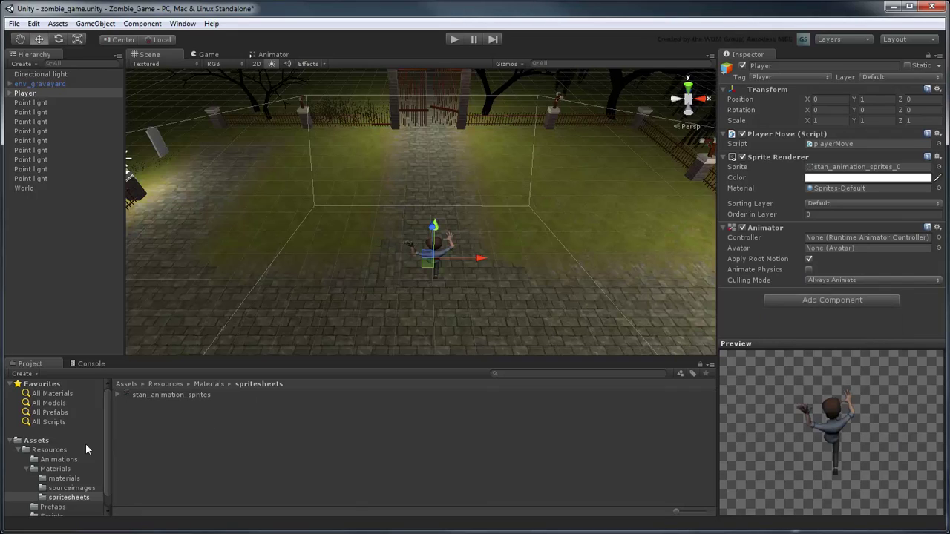
left_click(63, 459)
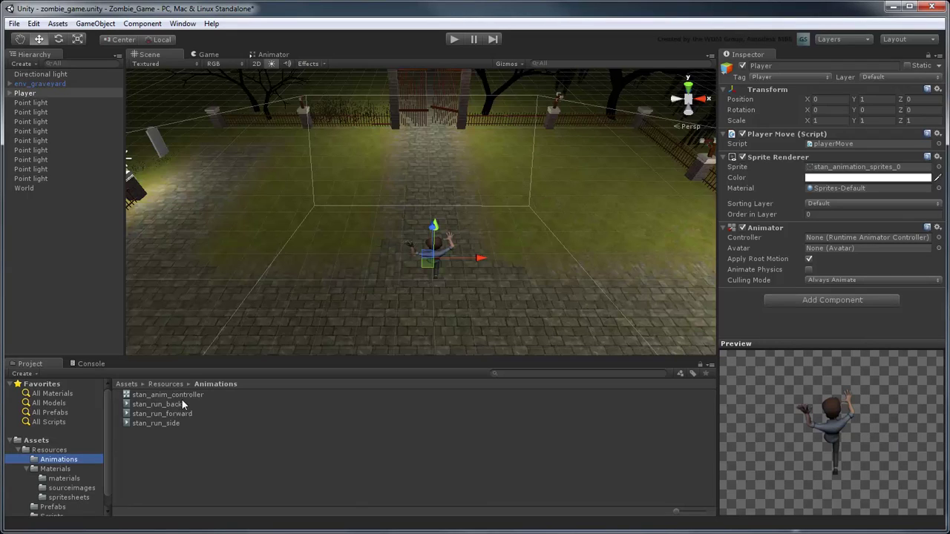
left_click_drag(187, 394, 860, 242)
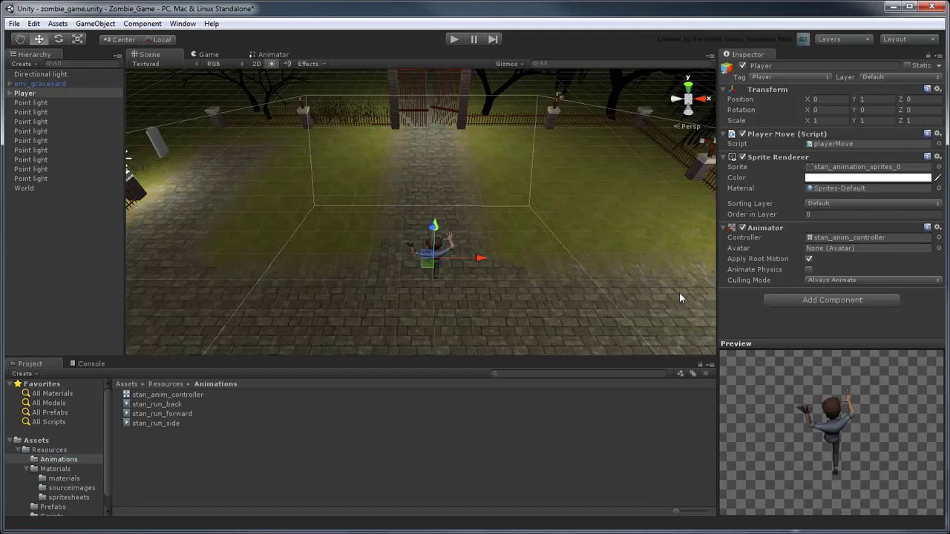
left_click(454, 39)
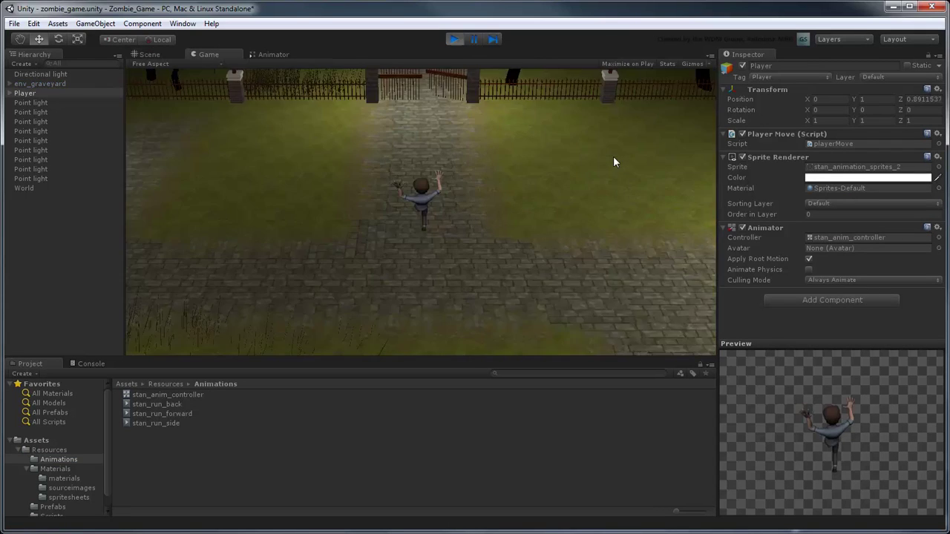
Run the player up, right, down, left and up again, then stop play mode
key("Up")
key("Right")
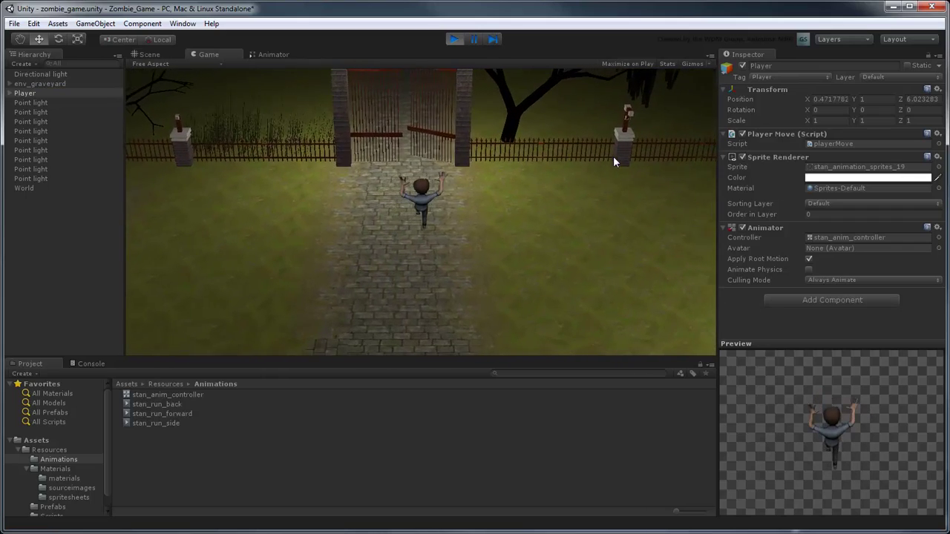
key("Down")
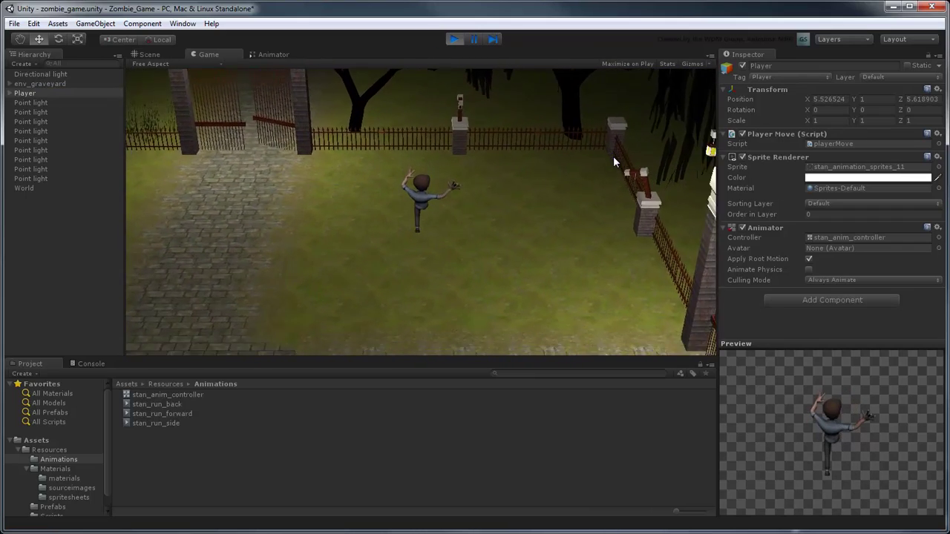
key("Left")
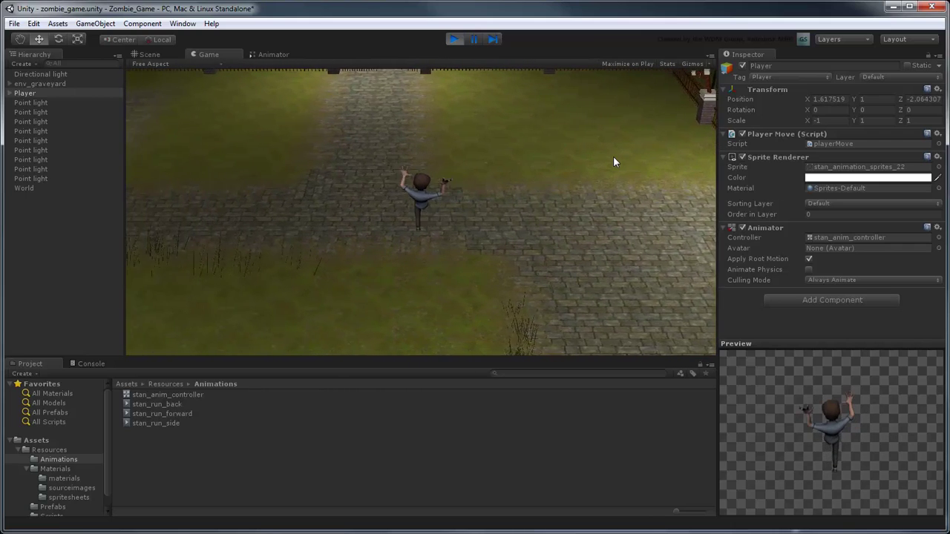
key("Up")
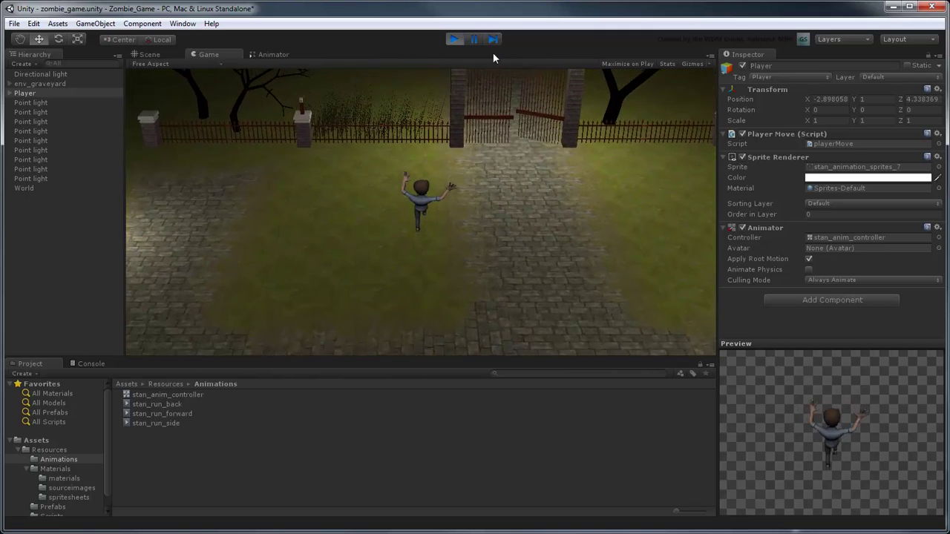
left_click(453, 38)
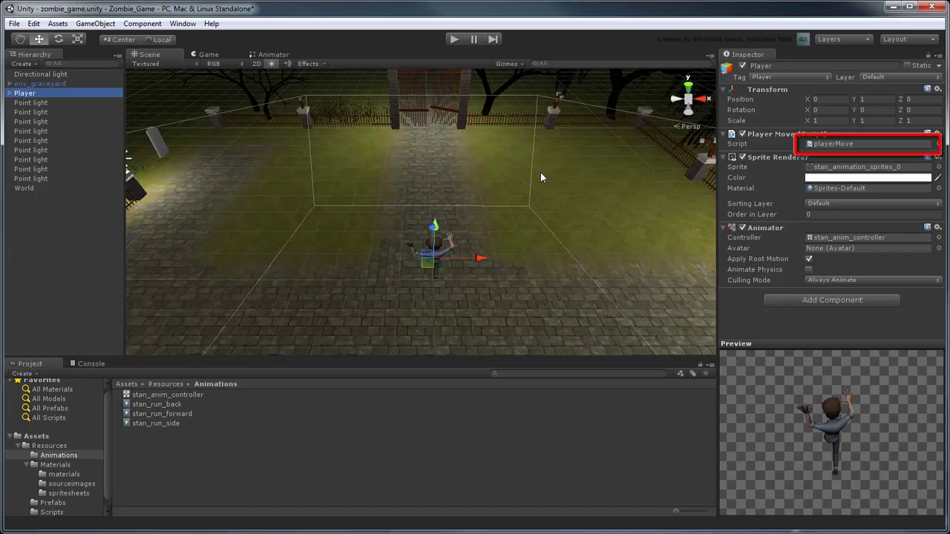
Open the playerMove script and declare 'Animator anim;' after the z_direction field
double_click(832, 143)
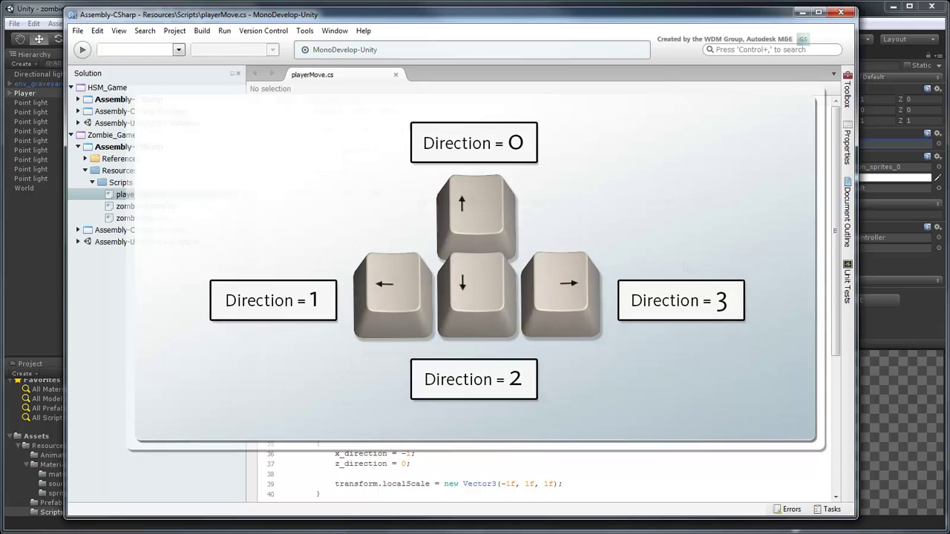
left_click(401, 172)
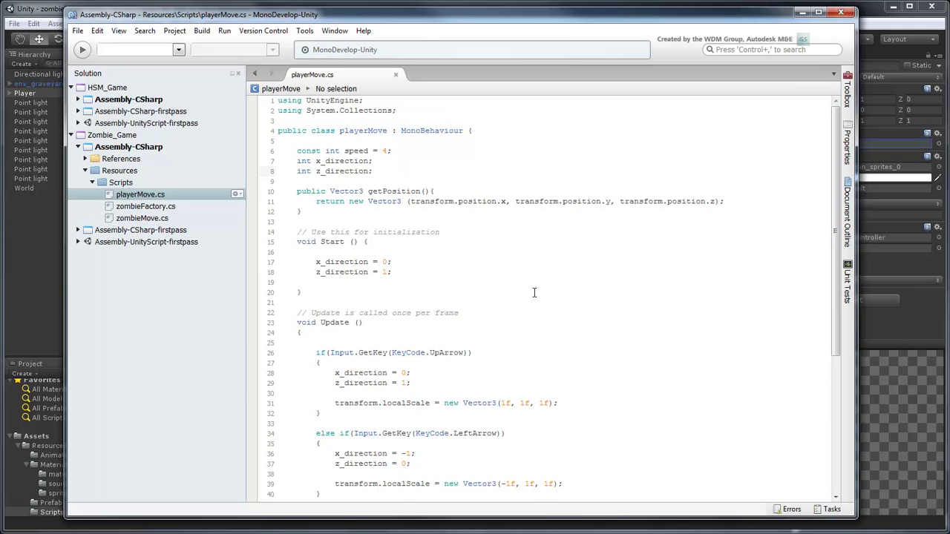
key("Return")
key("Return")
type("Animator")
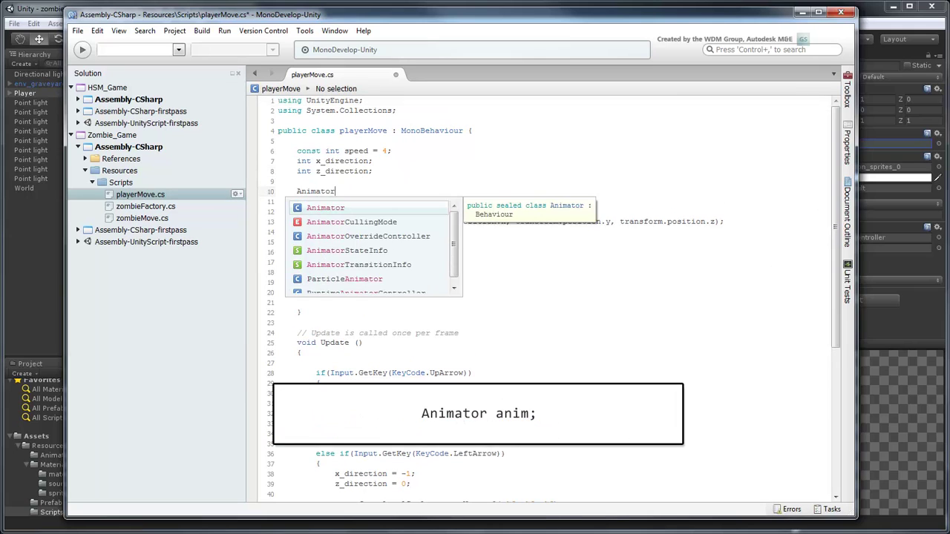
type(" anim;")
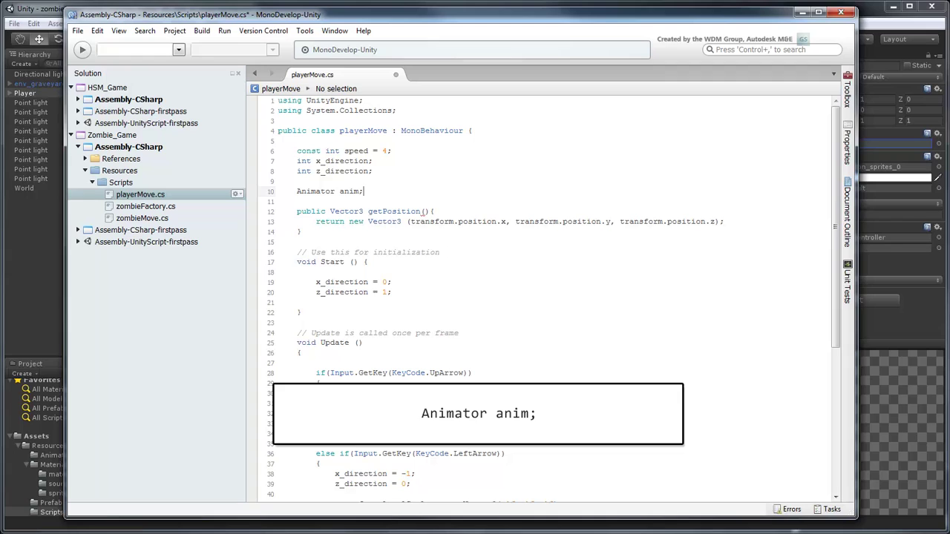
Add 'anim = this.GetComponent<Animator> ();' at the end of Start()
left_click(409, 294)
key("Return")
key("Return")
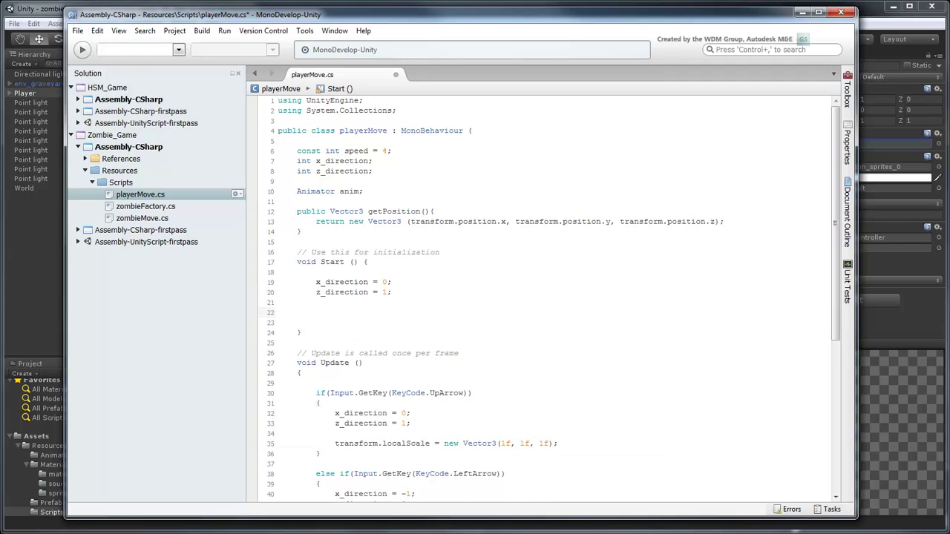
type("anim = this")
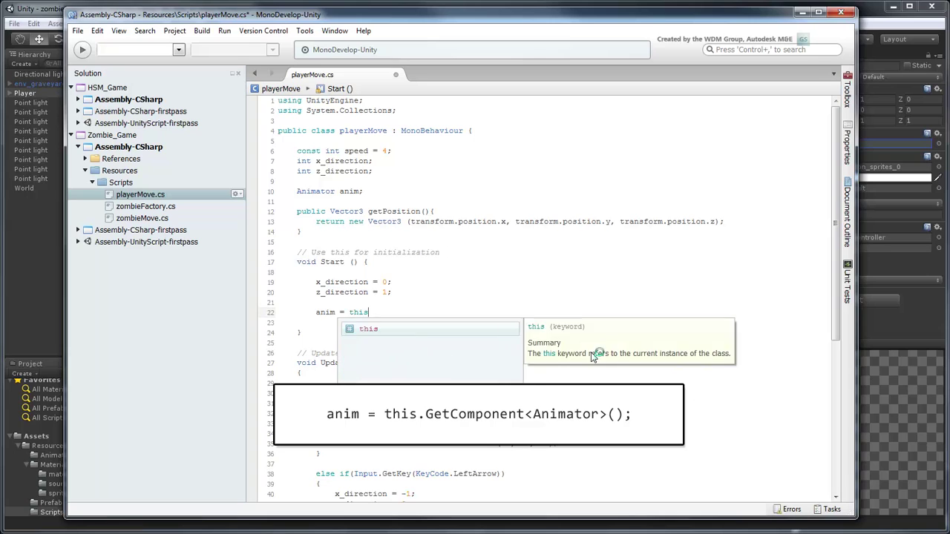
type(".GetCompo")
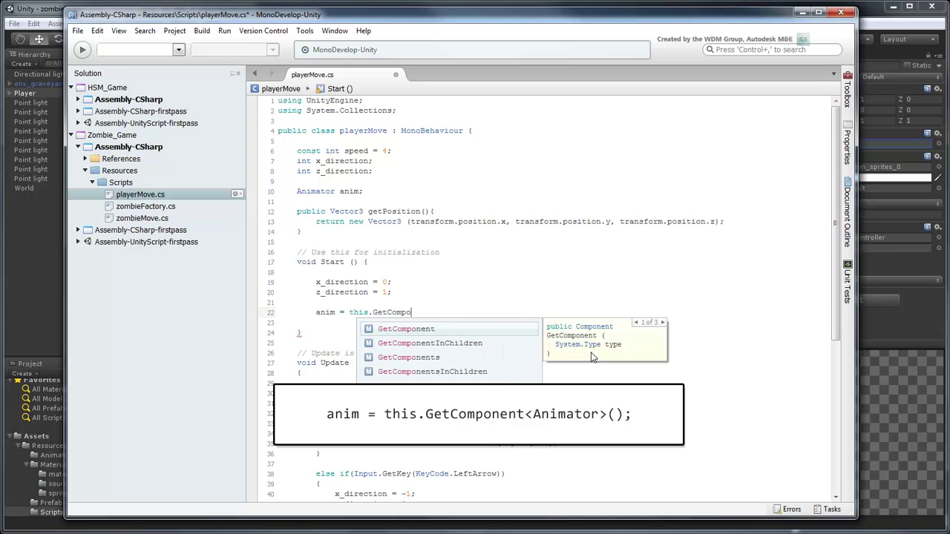
type("nent<Animator> ();")
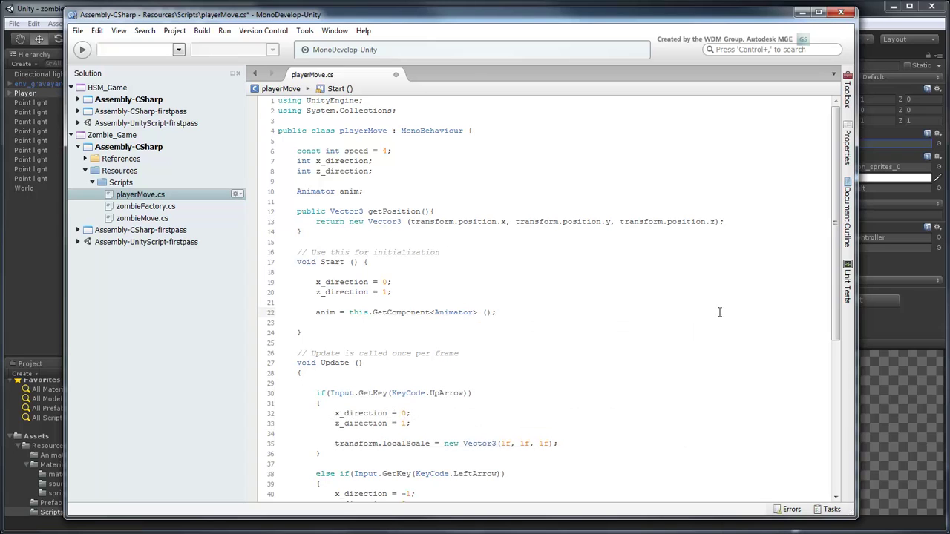
left_click_drag(836, 315, 832, 451)
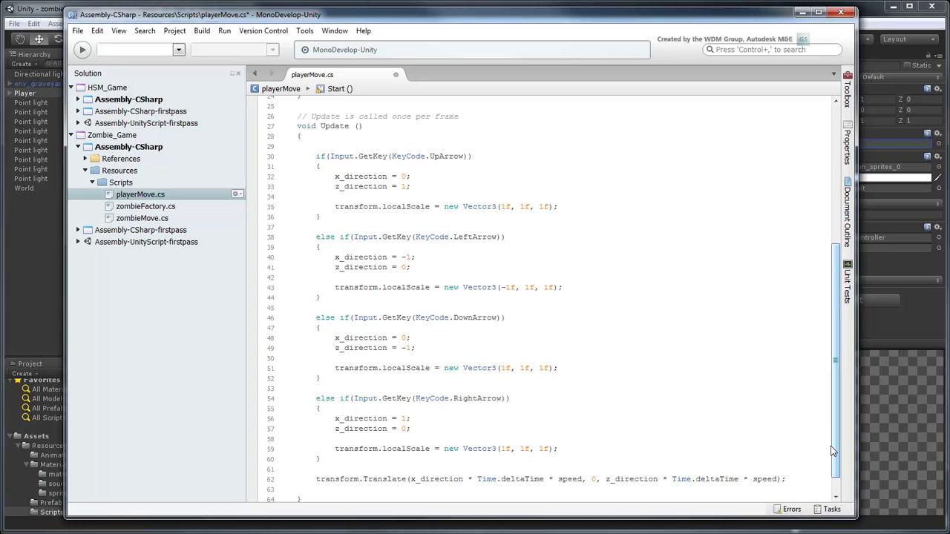
Add anim.SetInteger ("Direction", …) calls to the up (0), left (1) and down arrow branches
left_click(597, 215)
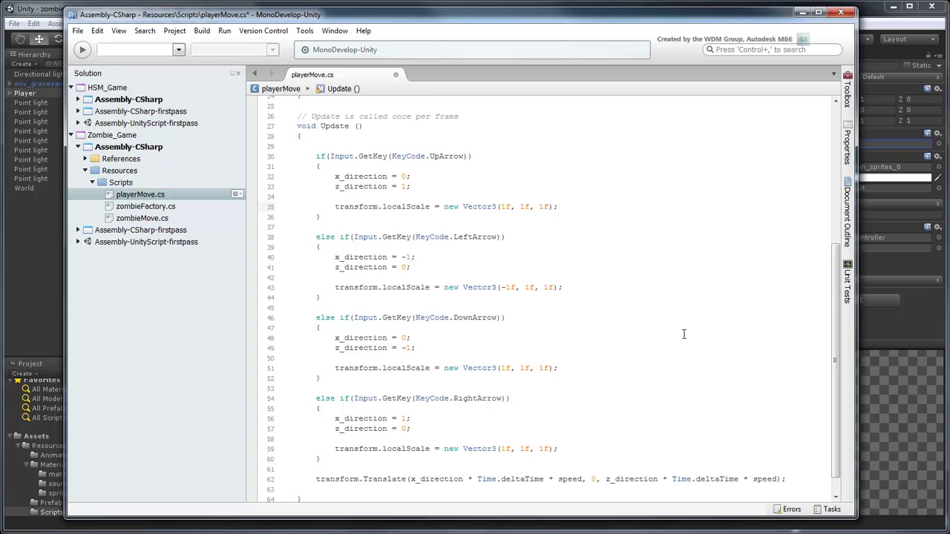
key("Return")
type("anim.Se")
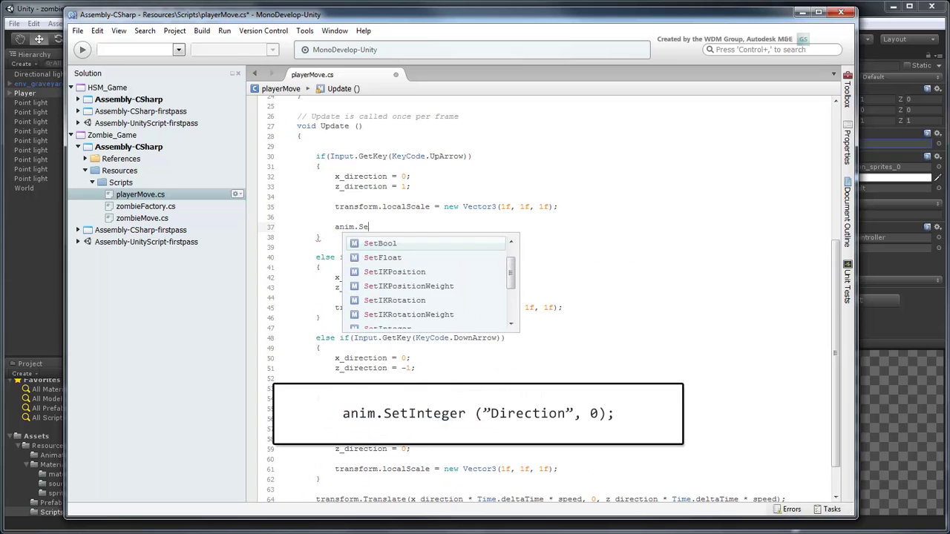
type("tInteger (\"Direction\", 0);")
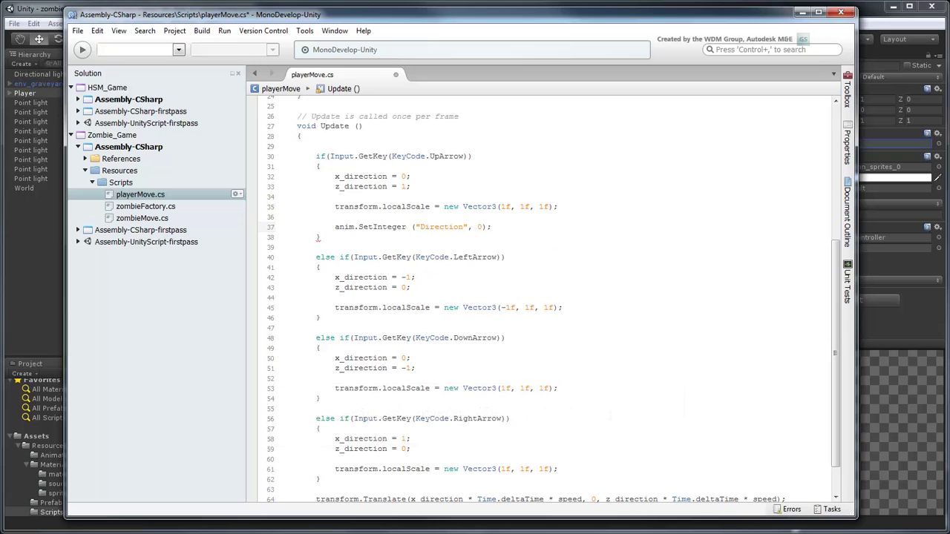
left_click(616, 308)
key("Return")
key("Return")
type("anim.SetIn")
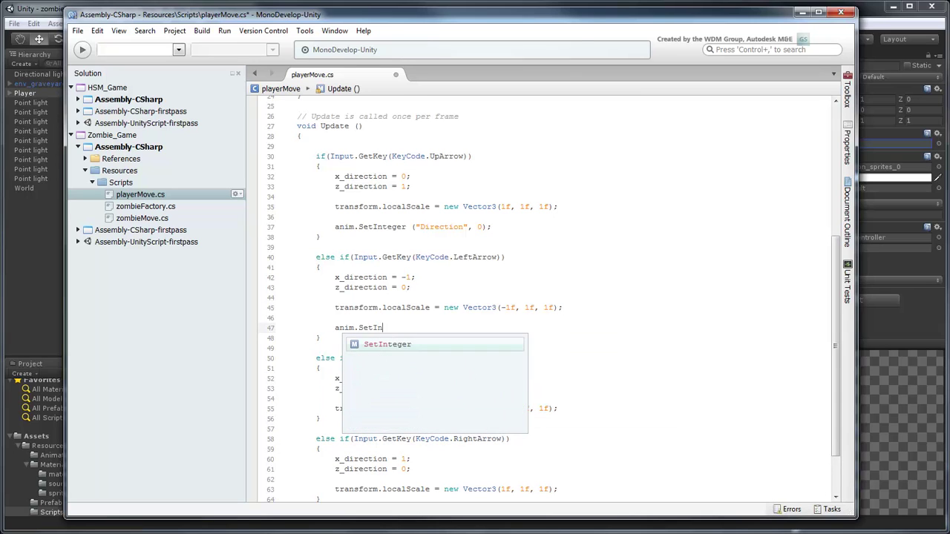
type("teger (\"Direction\", 1);")
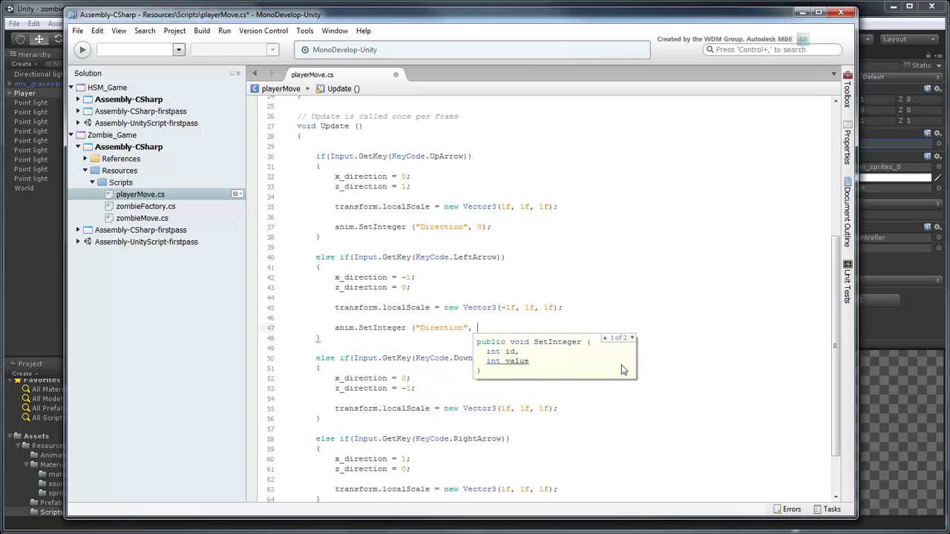
left_click(581, 408)
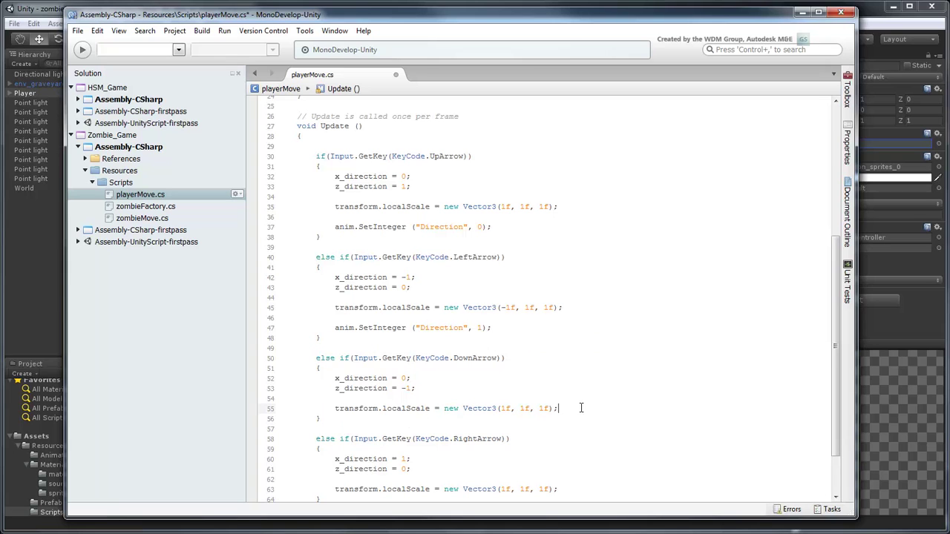
key("Return")
key("Return")
type("anim.SetInteger (\"Direction")
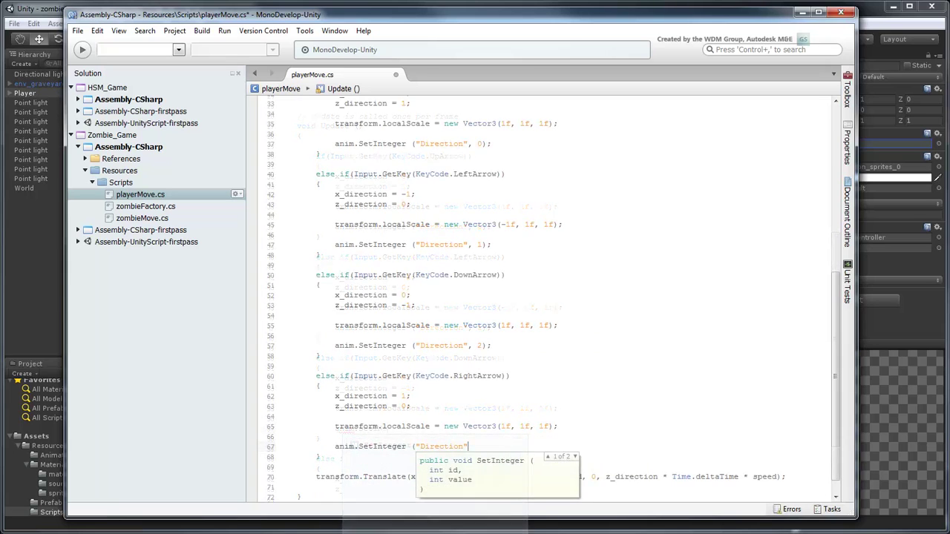
type("\", 3);")
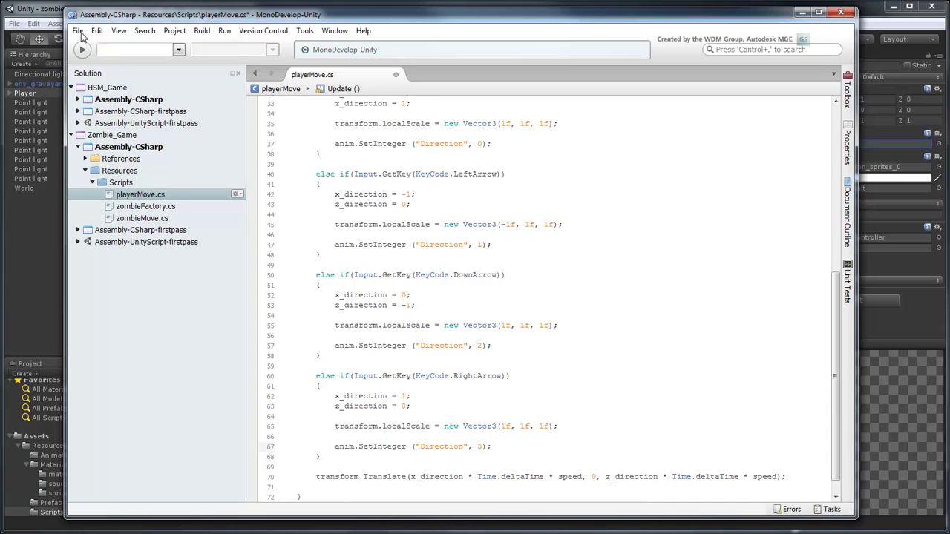
Save the playerMove script and close MonoDevelop to return to Unity
left_click(78, 31)
left_click(96, 78)
left_click(840, 11)
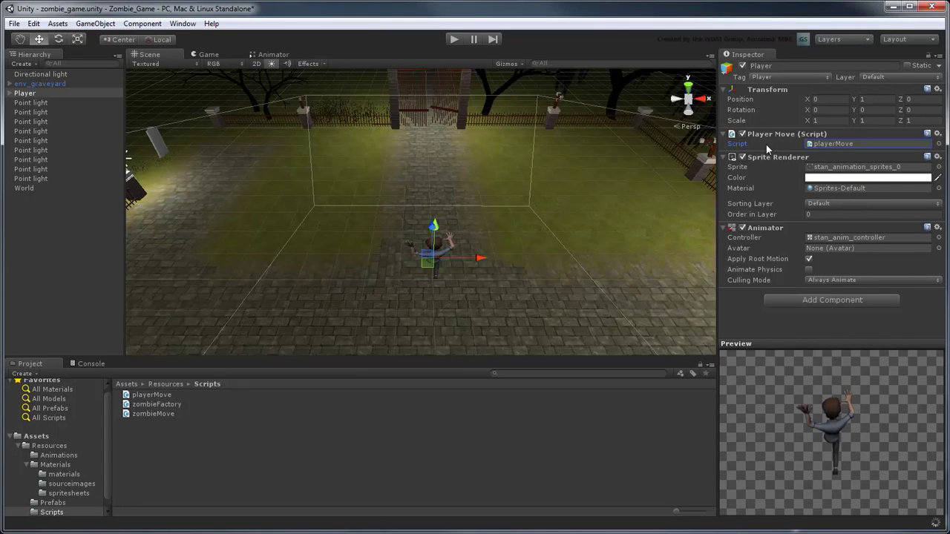
Play-test by running the player down, left and up toward the gate, then stop
left_click(450, 38)
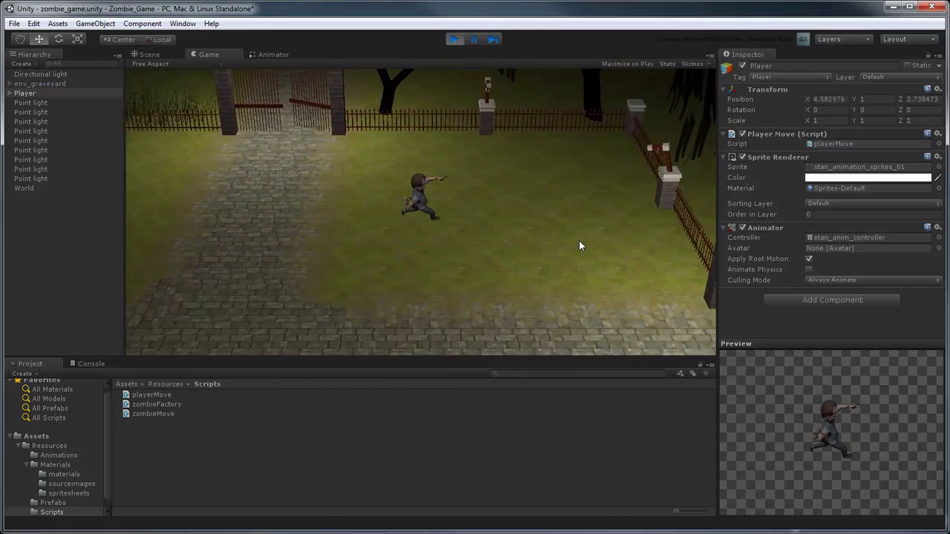
key("Down")
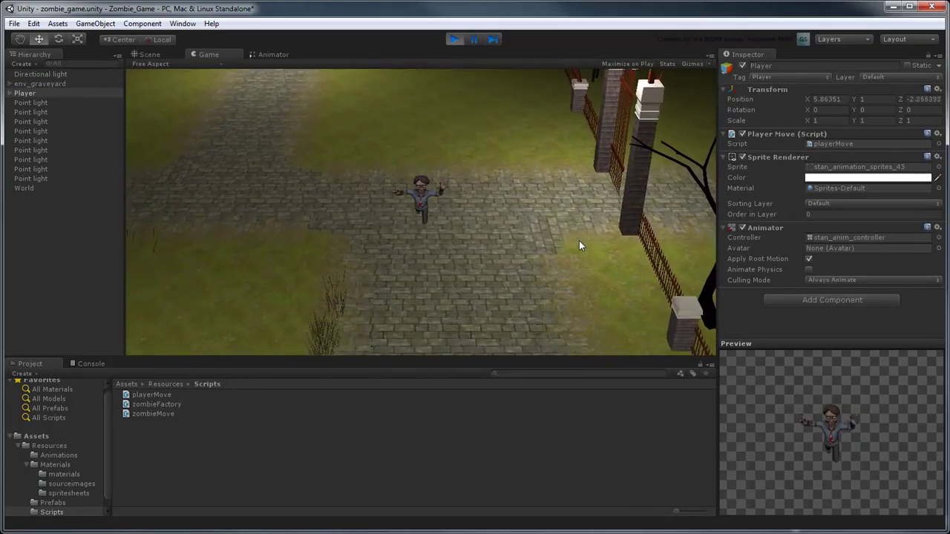
key("Left")
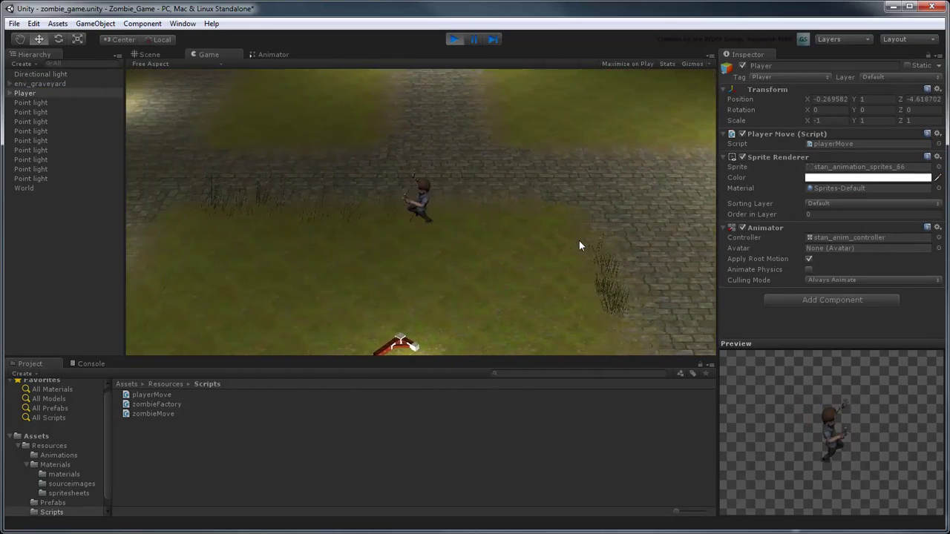
key("Up")
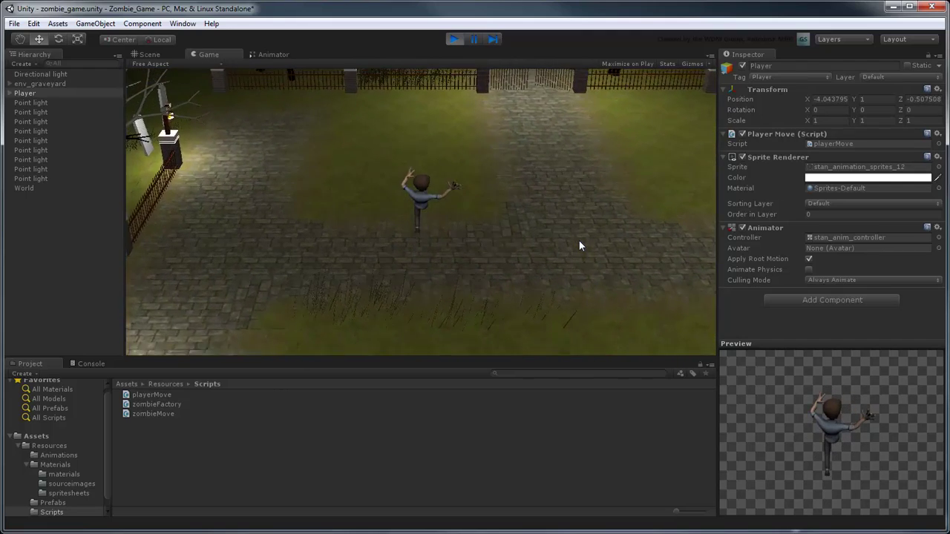
left_click(453, 39)
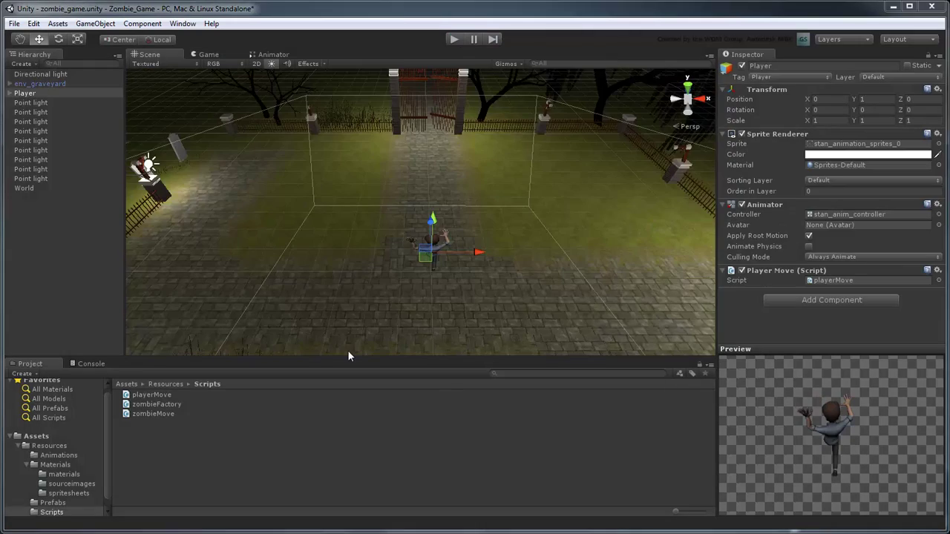
Select stan_run_back in the Animations folder to show its 12 FPS clip settings
left_click(69, 455)
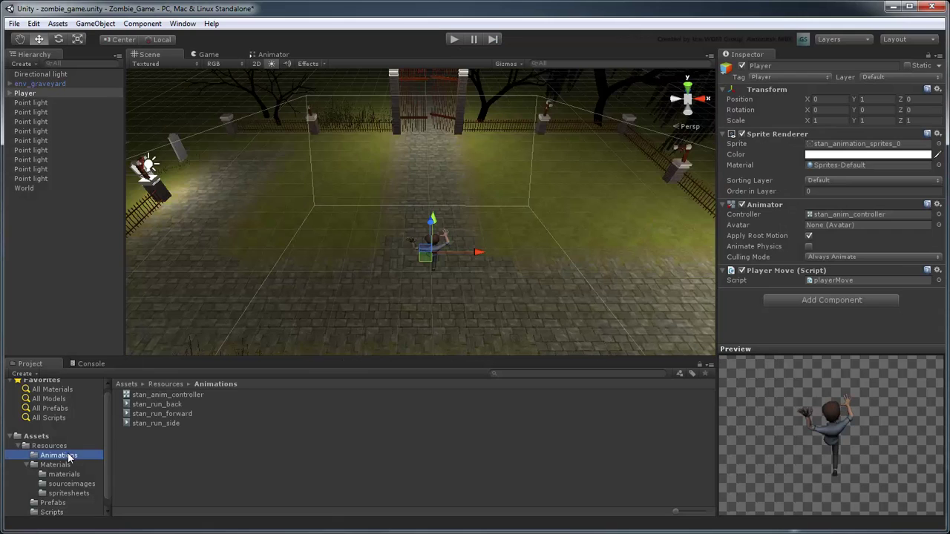
left_click(178, 403)
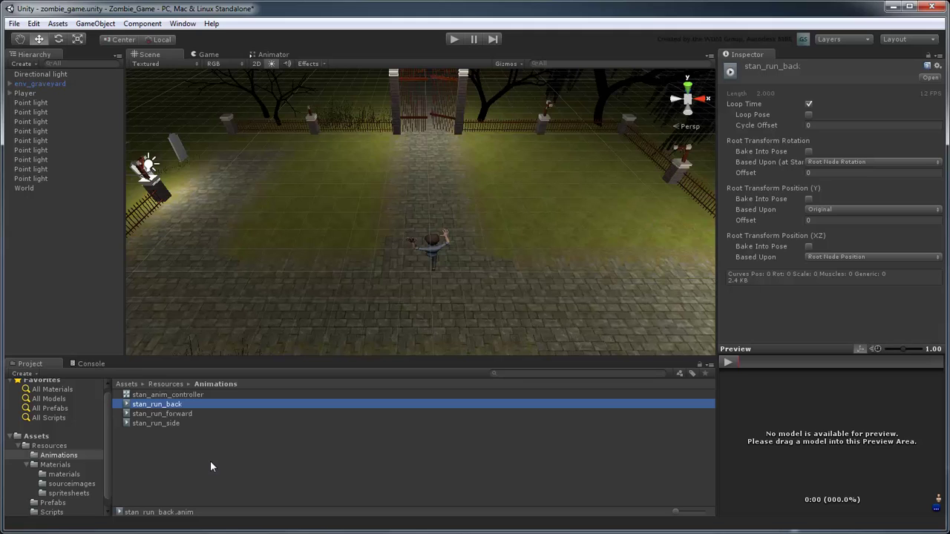
Open Player's clips in the Animation window and set stan_run_back to 24 samples
left_click(43, 95)
left_click(178, 24)
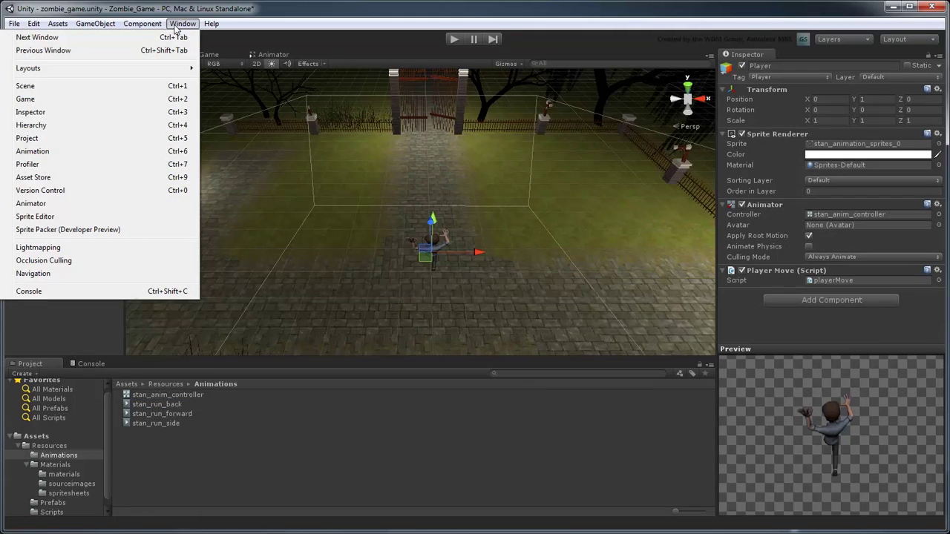
left_click(138, 152)
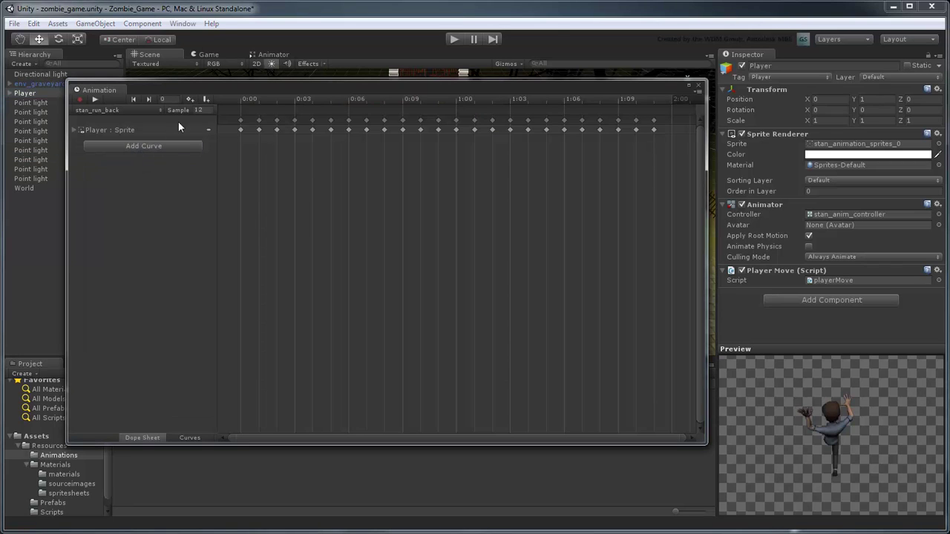
left_click(154, 110)
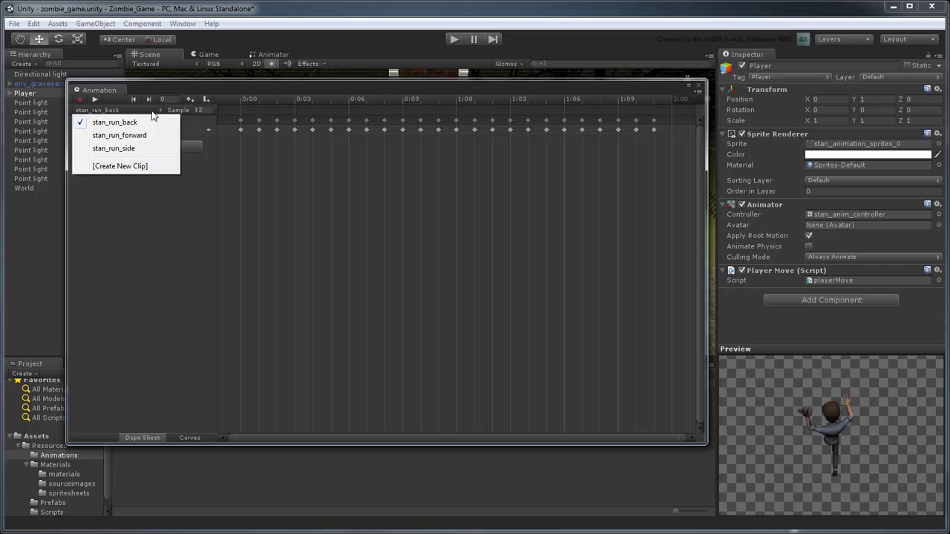
left_click(158, 111)
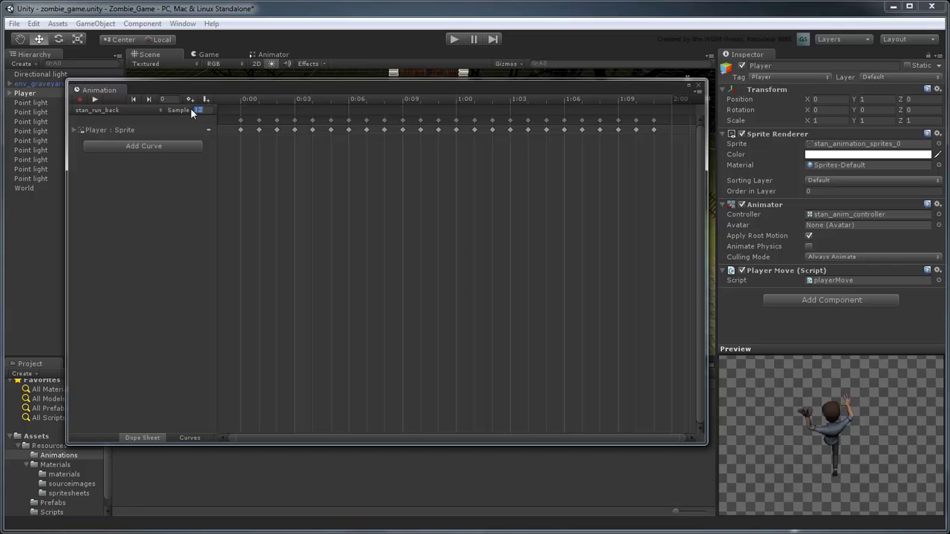
type("24")
key("Return")
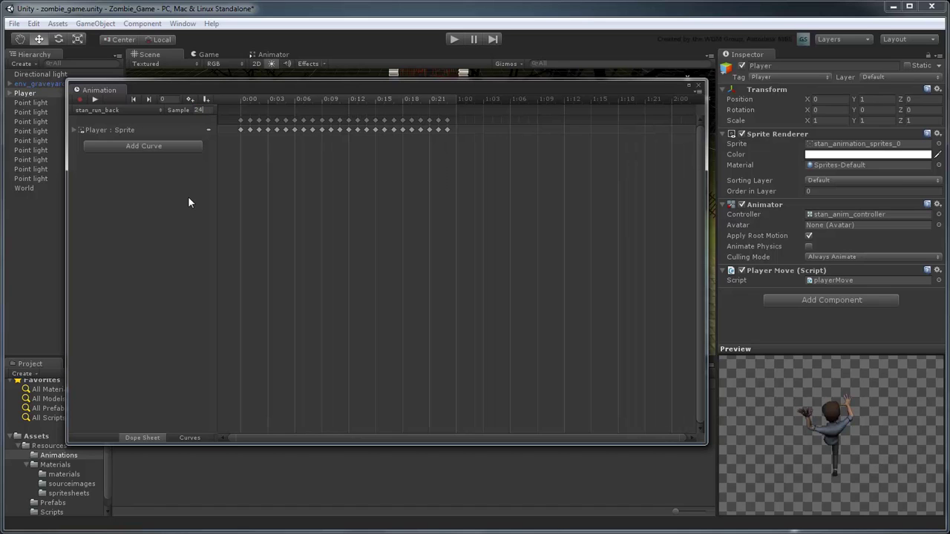
Set stan_run_forward and stan_run_side to 24 samples, then close the Animation window
left_click(143, 110)
left_click(119, 135)
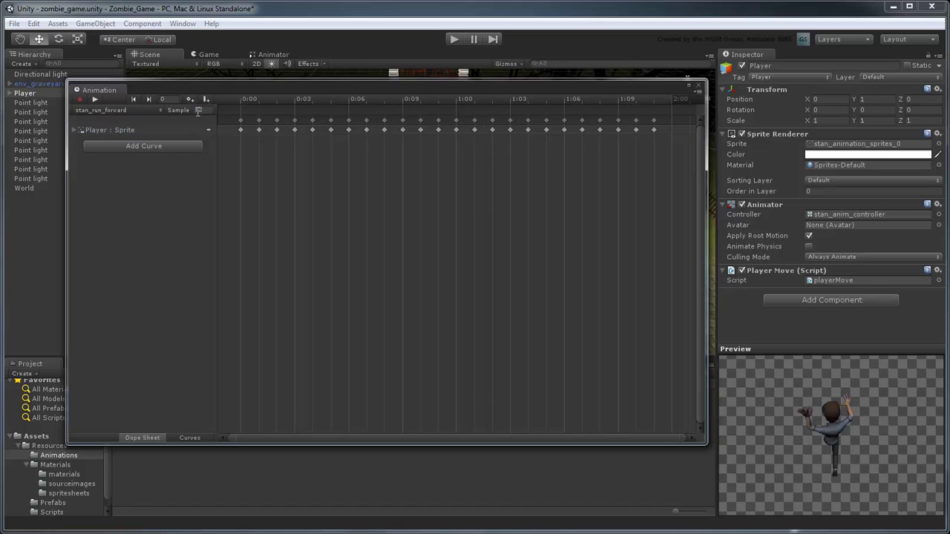
left_click(196, 110)
type("24")
left_click(119, 110)
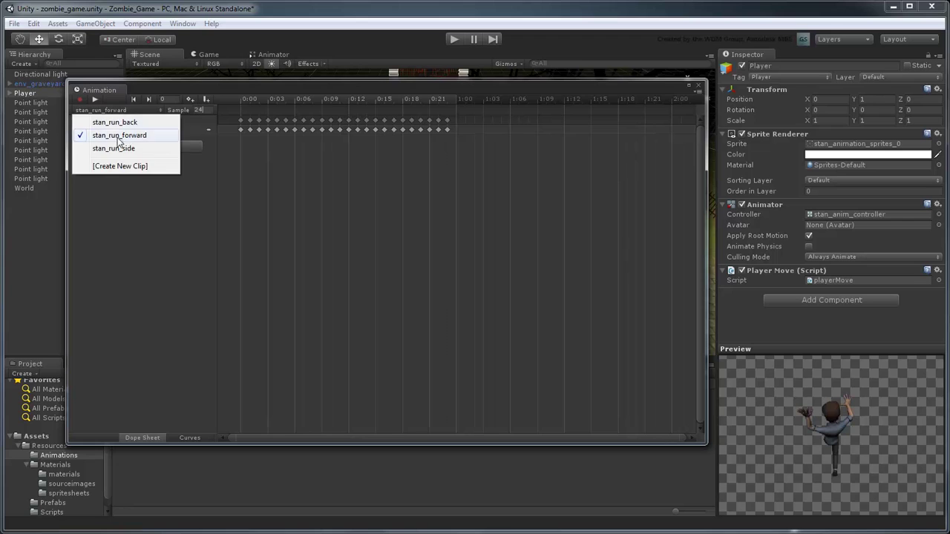
left_click(119, 146)
type("24")
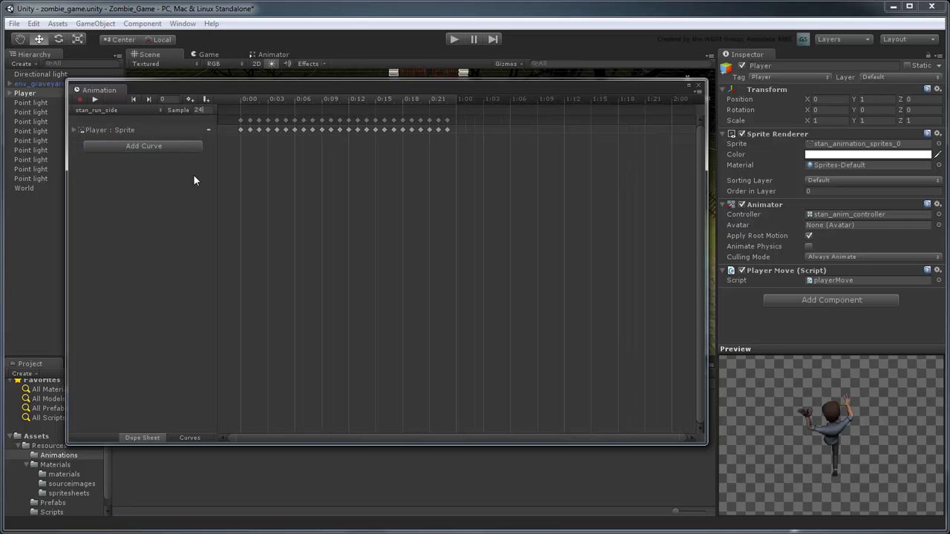
left_click(698, 85)
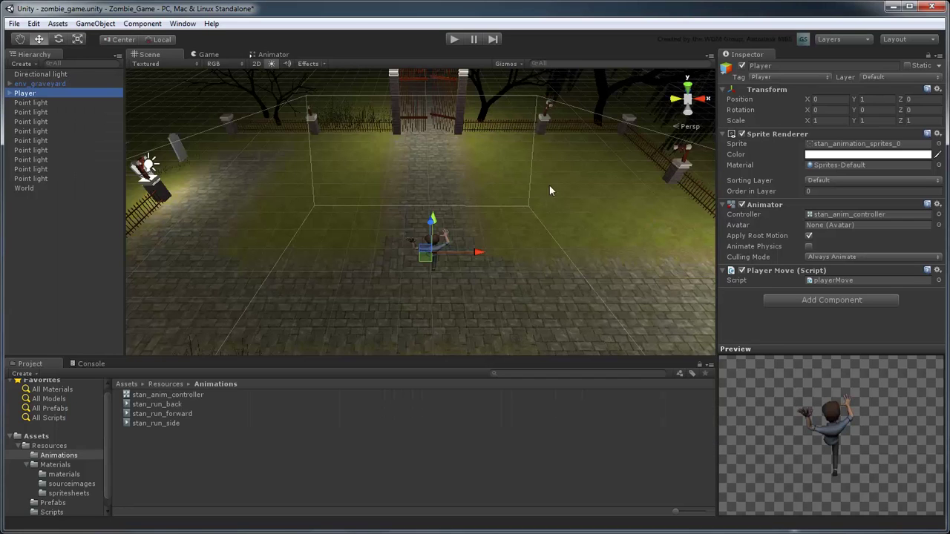
Play-test the scene, running the player down, left and up, then stop playback
left_click(454, 41)
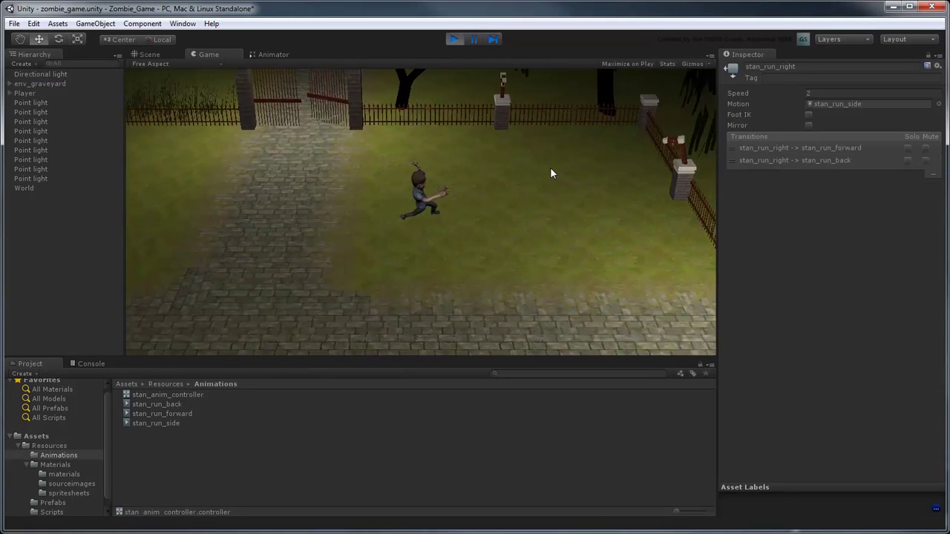
key("Down")
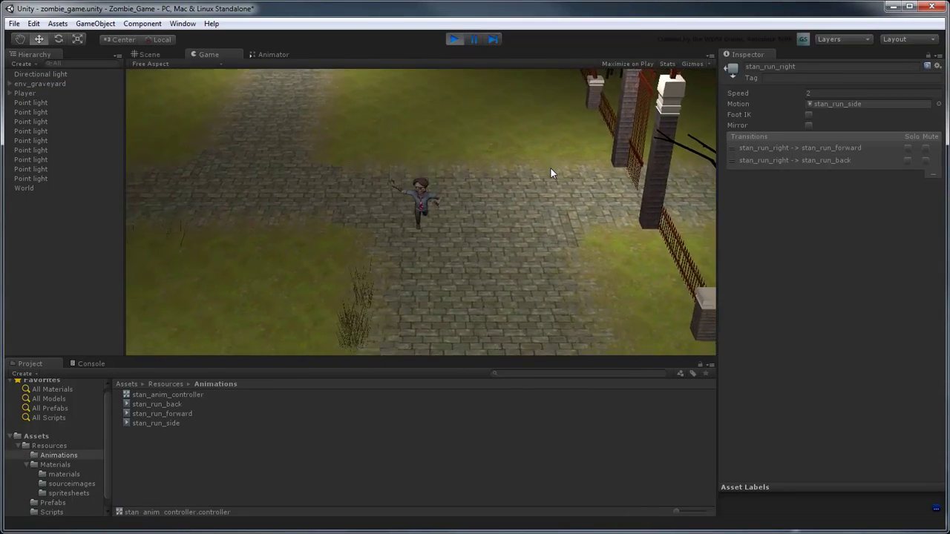
key("Left")
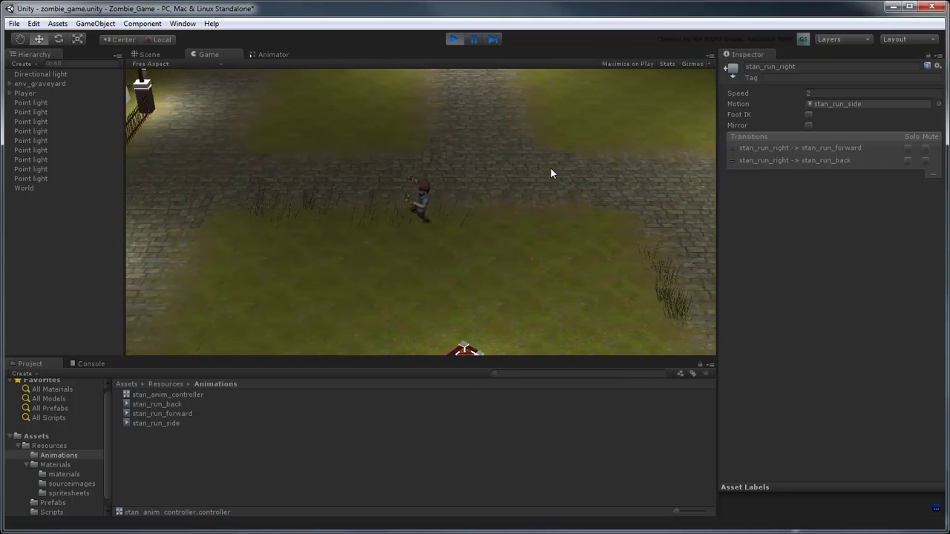
key("Up")
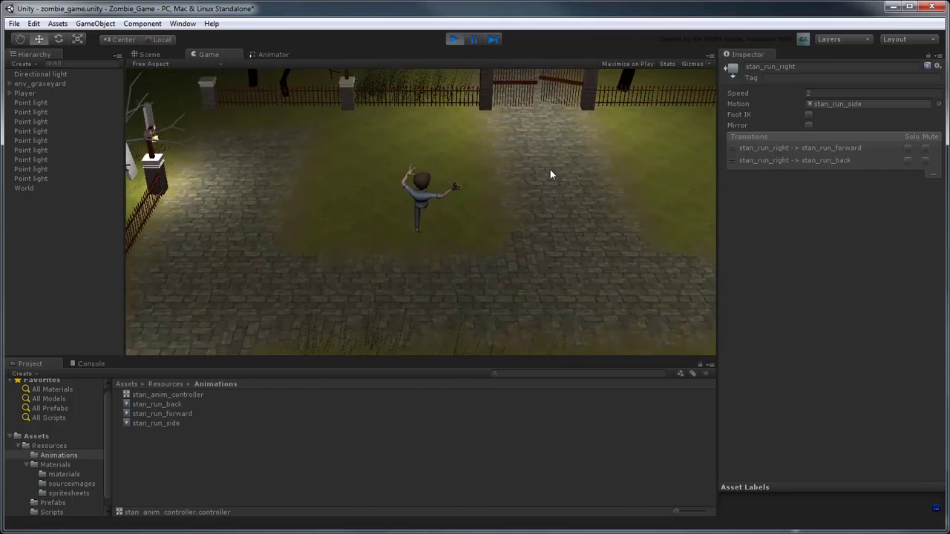
key("ctrl+p")
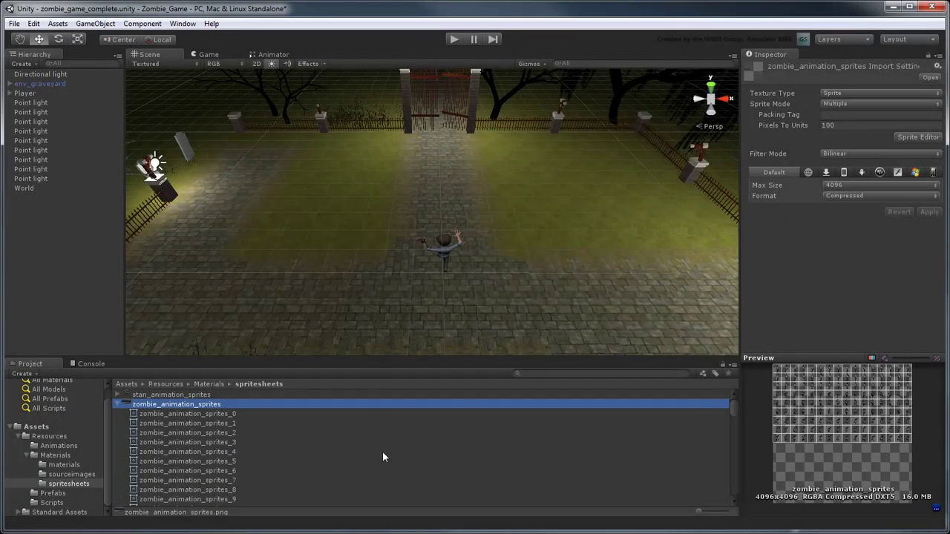
Show zombie_prefab from the Prefabs folder in the Inspector
left_click(53, 494)
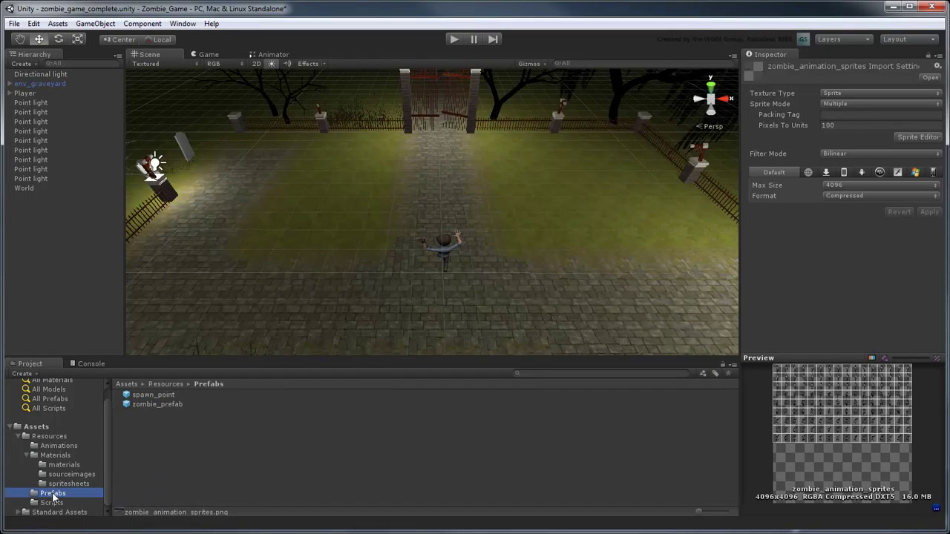
left_click(158, 404)
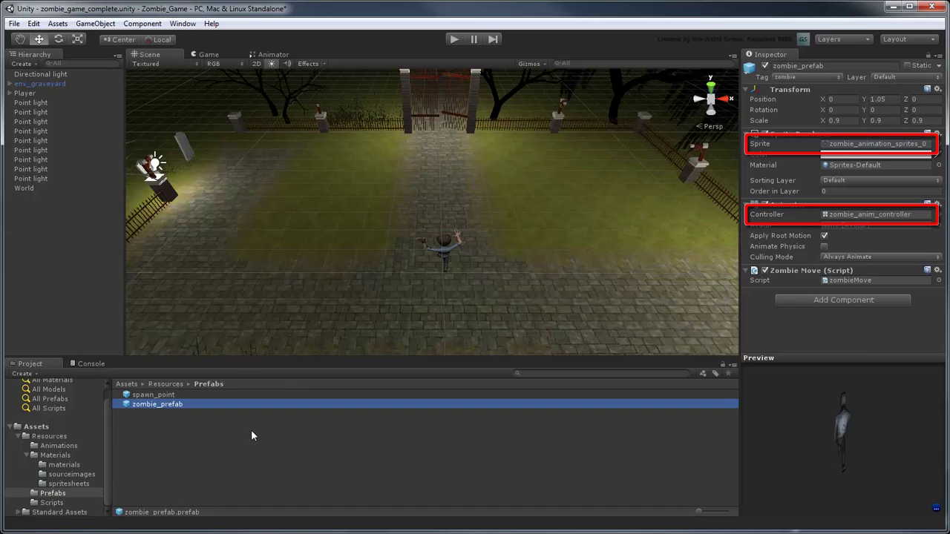
Place three spawn_point instances around the graveyard, one near the gate, and run the game
left_click(171, 396)
left_click_drag(171, 399, 272, 273)
left_click(172, 397)
left_click_drag(172, 397, 610, 261)
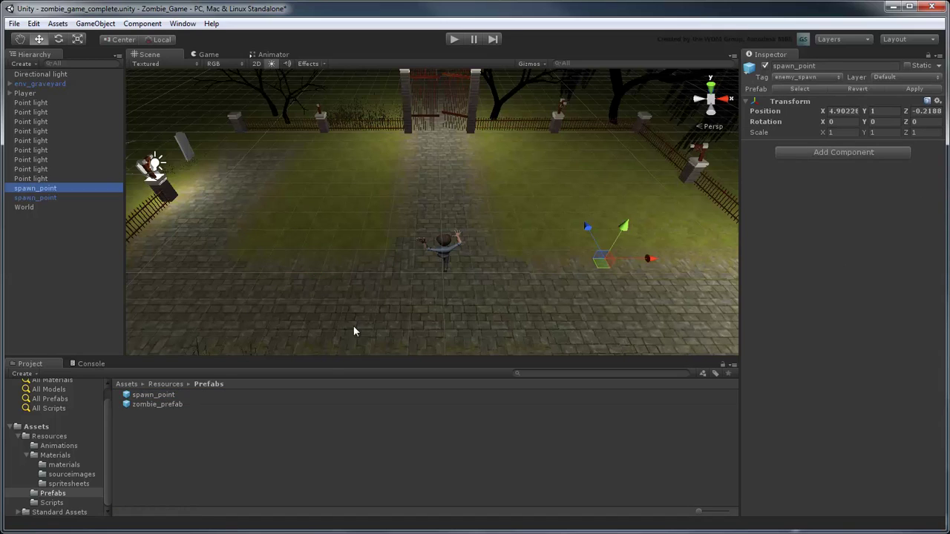
left_click(174, 397)
left_click_drag(175, 396, 439, 179)
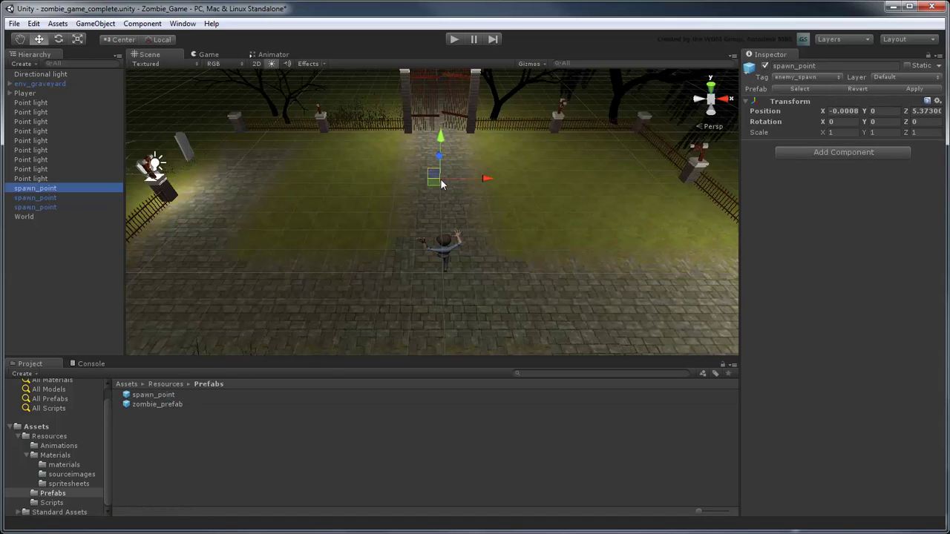
left_click(452, 39)
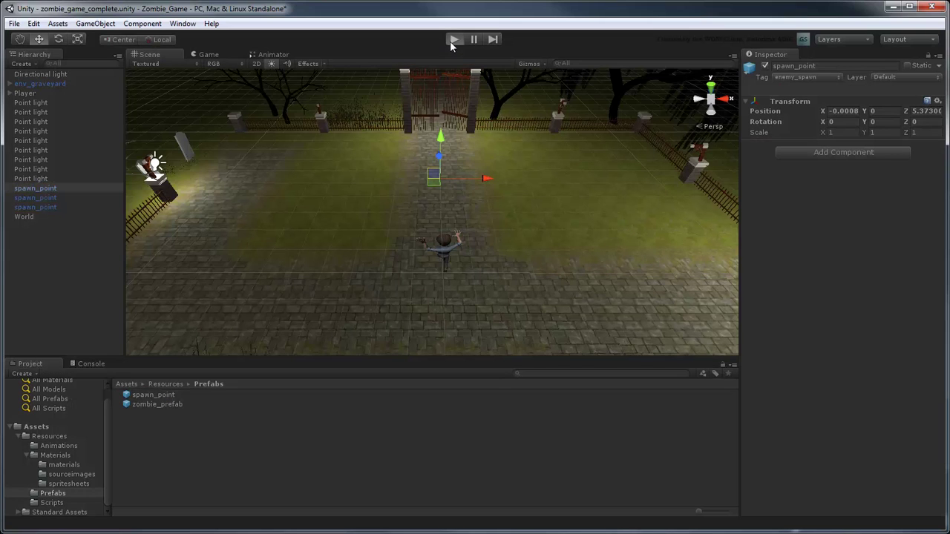